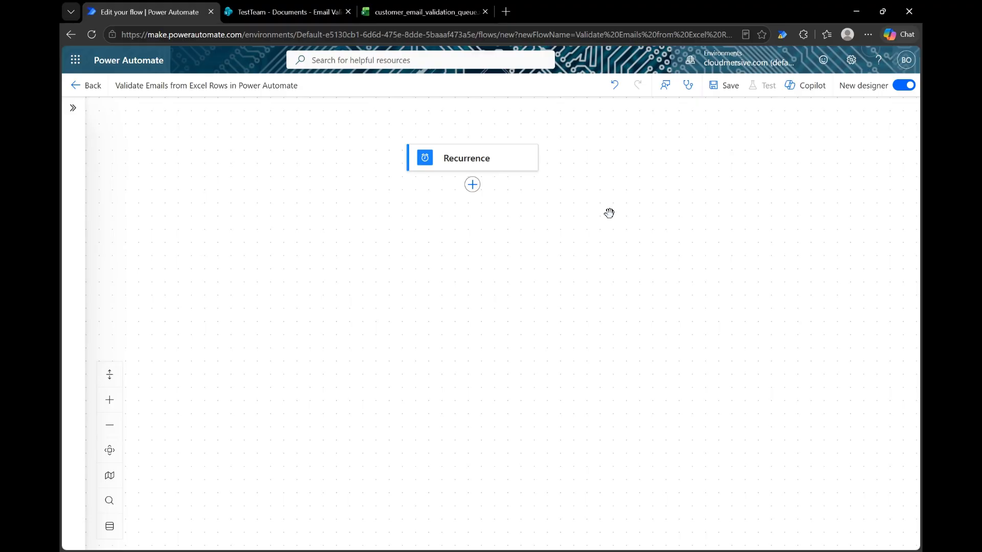
# - Examine the customer_email_validation_queue workbook's columns, checking the headers from Validation Status through Disposable Email
pyautogui.click(327, 11)
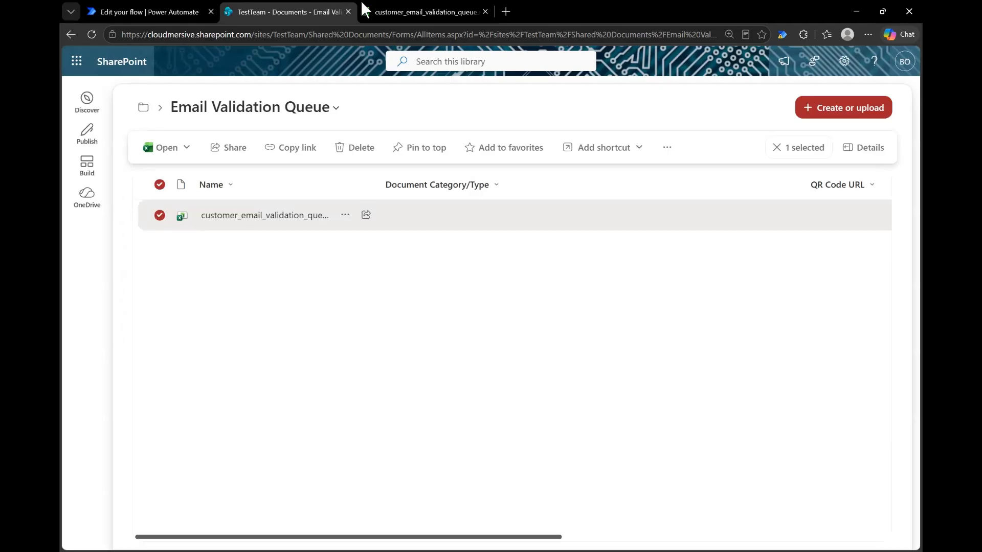
pyautogui.click(424, 2)
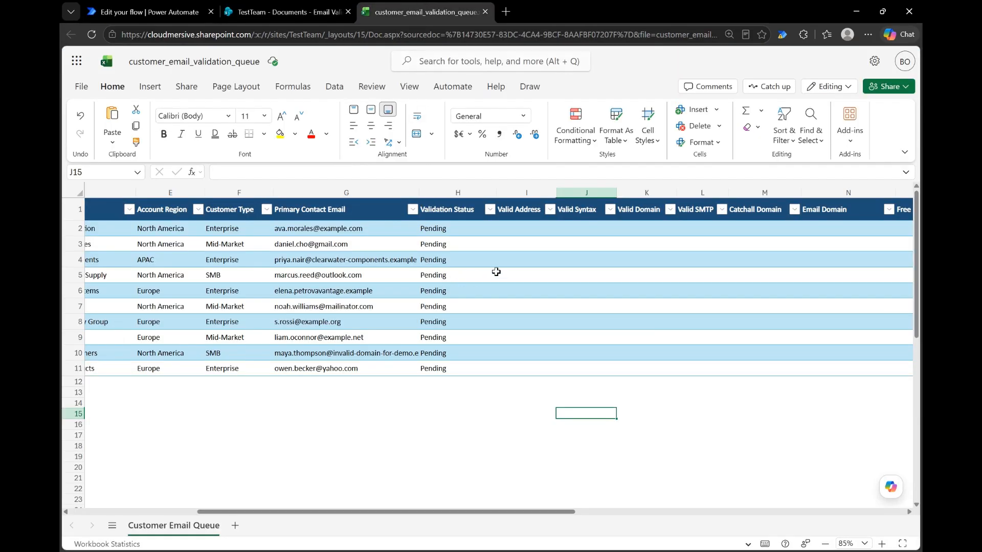
pyautogui.moveTo(519, 513); pyautogui.dragTo(568, 513)
pyautogui.click(339, 209)
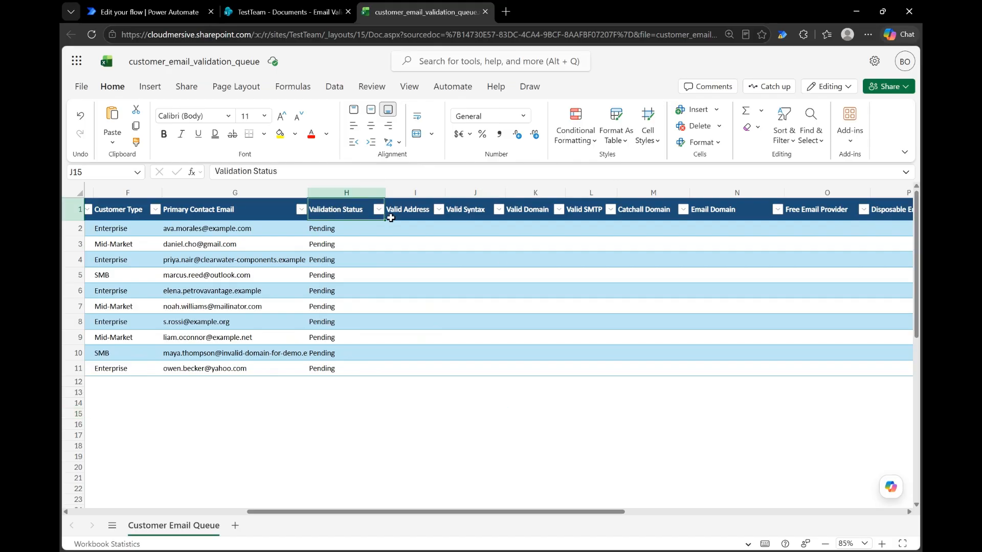
pyautogui.click(404, 209)
pyautogui.click(455, 209)
pyautogui.click(535, 210)
pyautogui.click(589, 210)
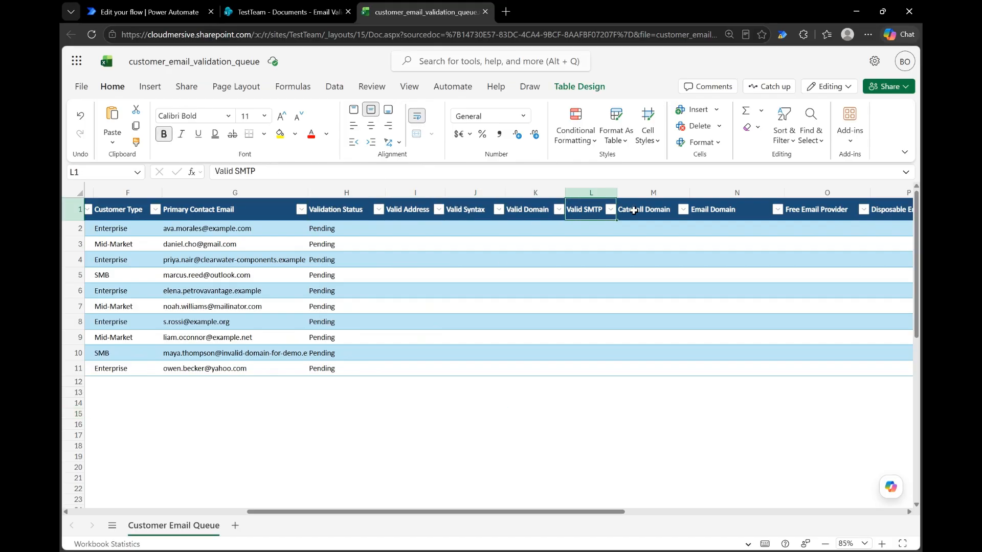
pyautogui.click(644, 210)
pyautogui.click(731, 211)
pyautogui.click(801, 213)
pyautogui.click(884, 212)
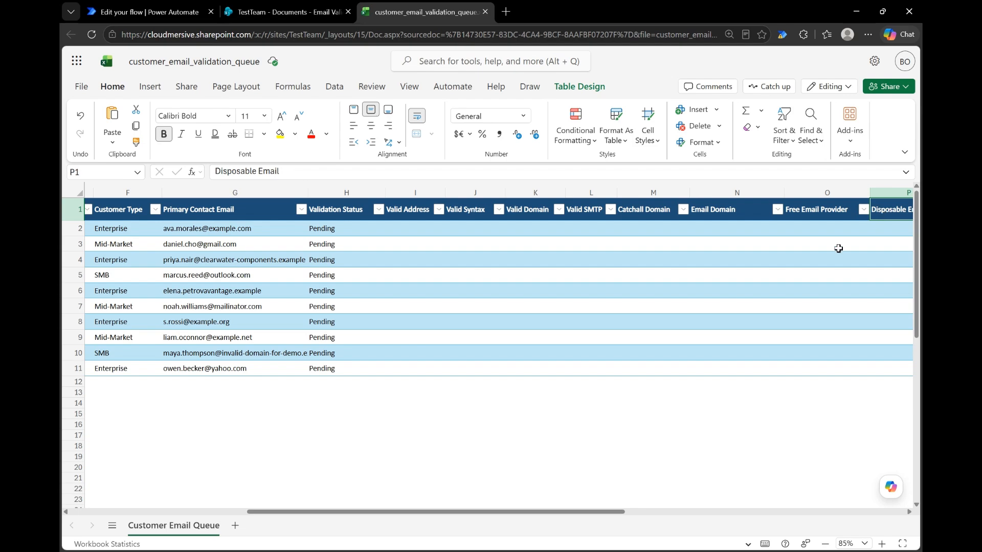
pyautogui.moveTo(486, 514); pyautogui.dragTo(452, 513)
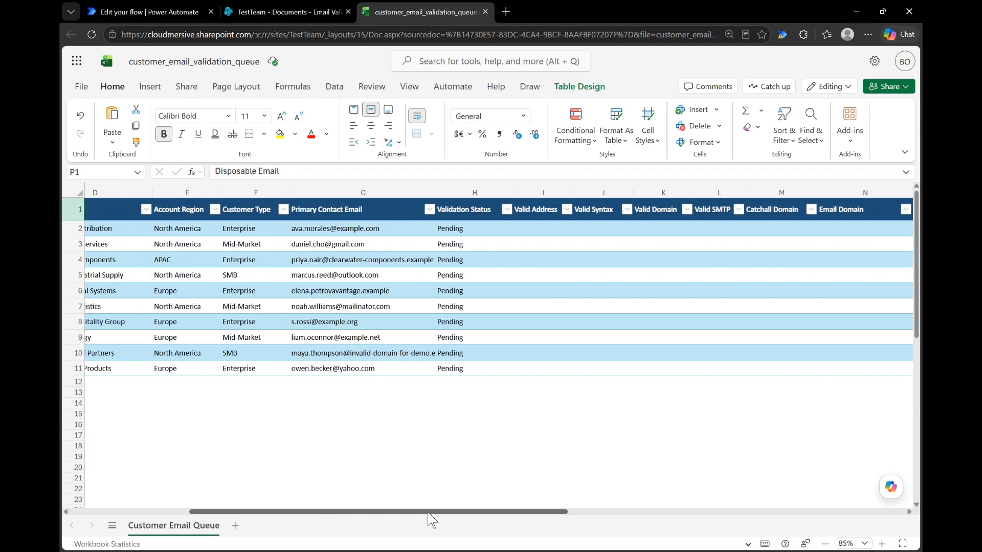
# - Switch to Power Automate and review the Recurrence trigger's frequency, time zone and scheduled hours
pyautogui.click(149, 12)
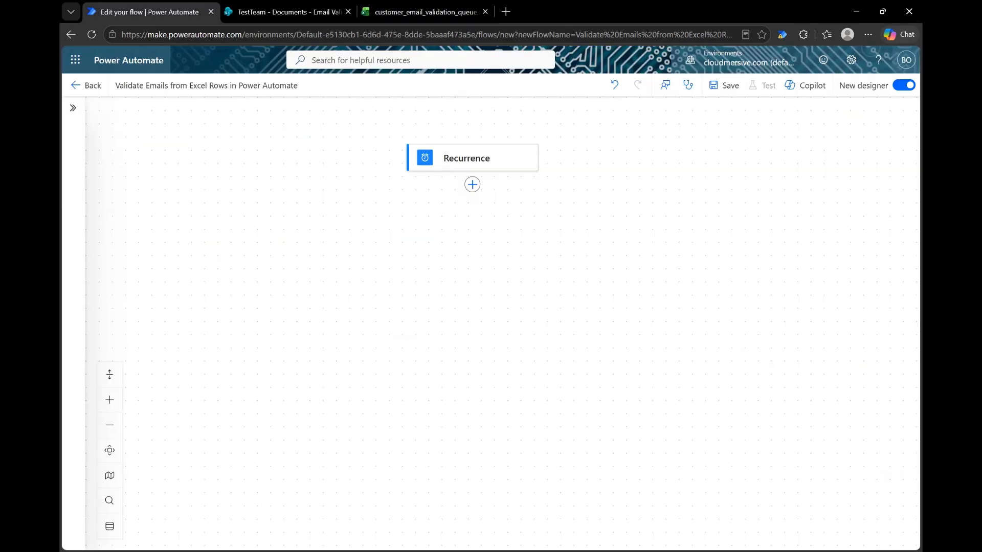
pyautogui.click(478, 164)
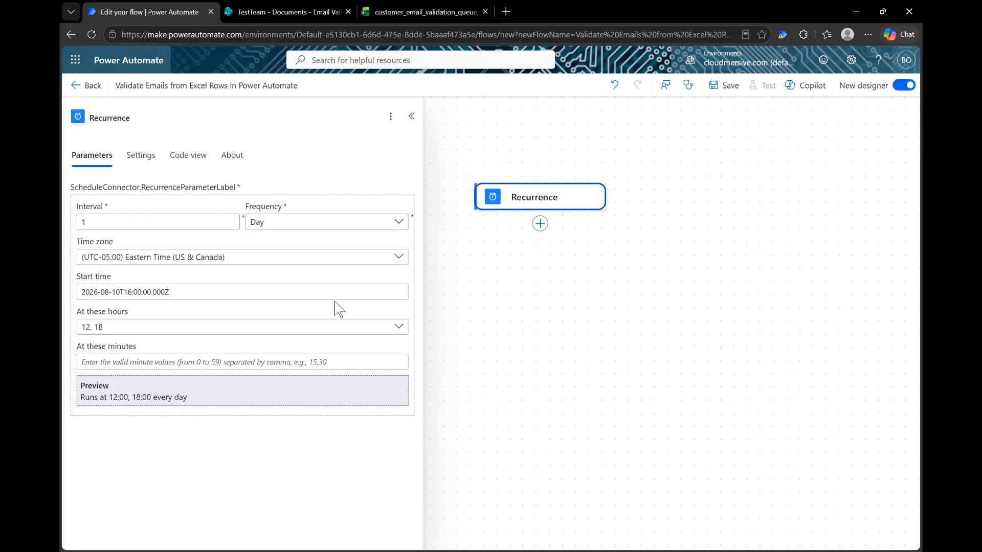
pyautogui.click(276, 231)
pyautogui.click(328, 181)
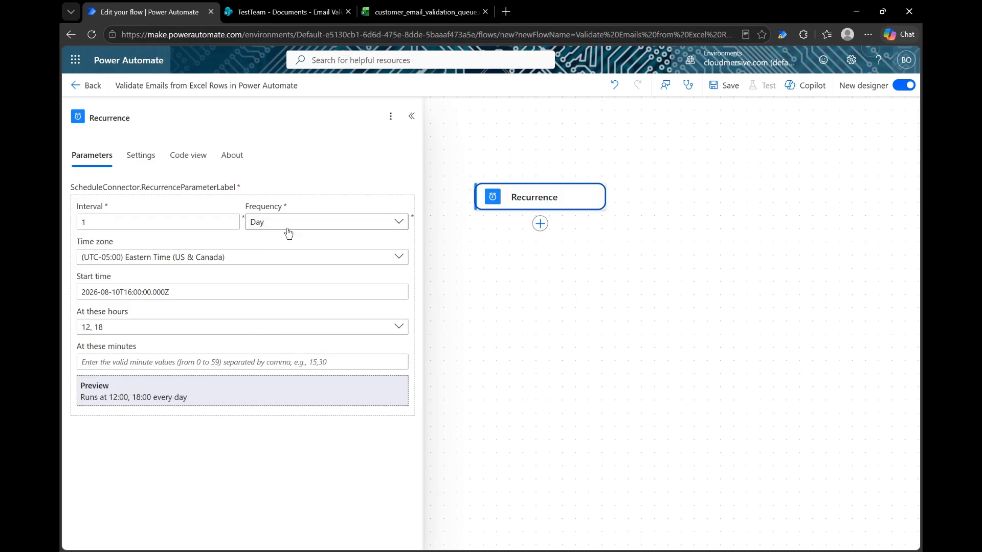
pyautogui.click(279, 262)
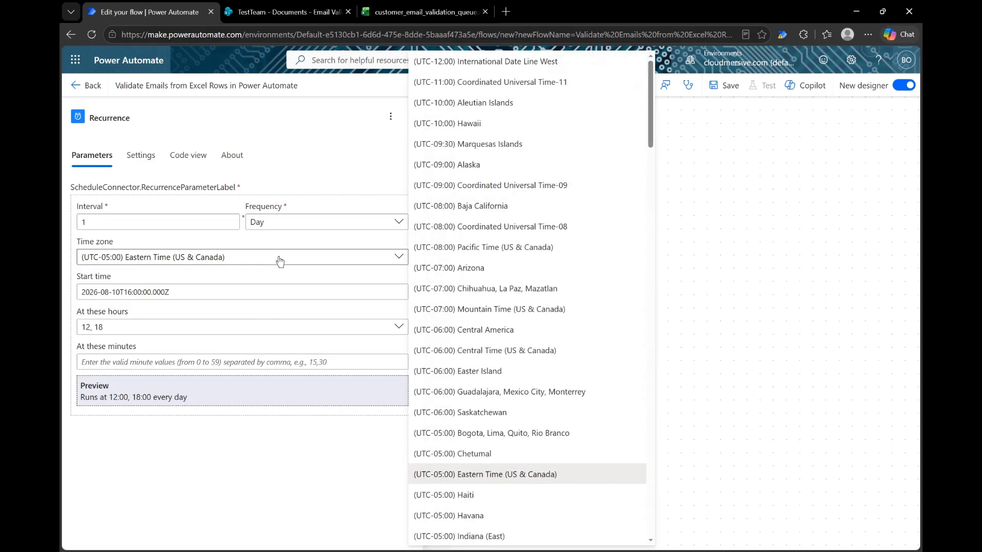
pyautogui.click(288, 247)
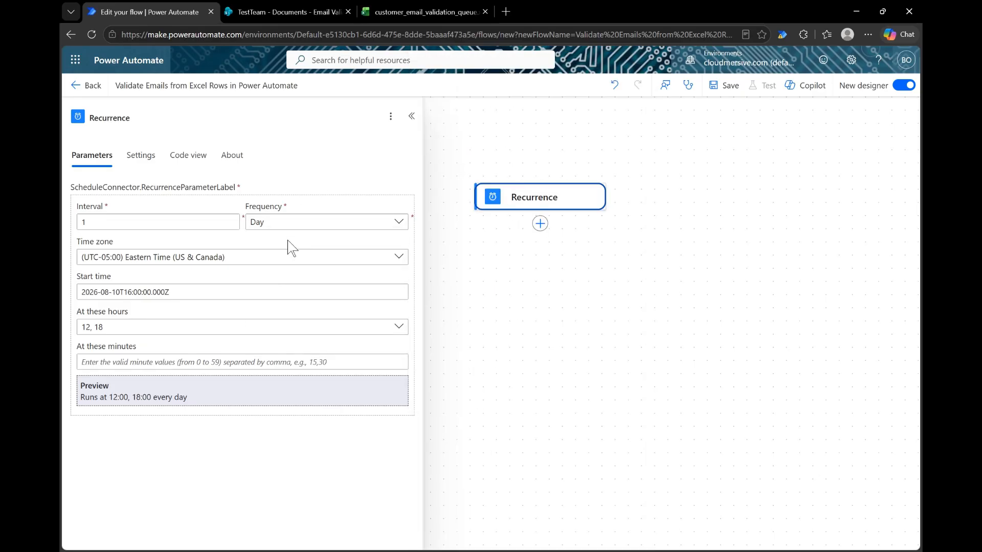
pyautogui.click(272, 333)
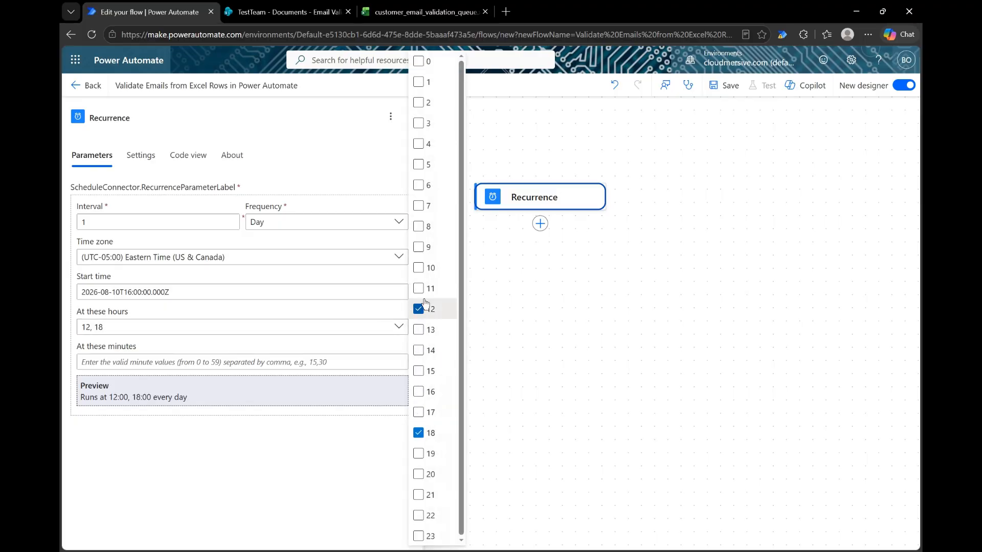
pyautogui.click(324, 163)
pyautogui.click(415, 115)
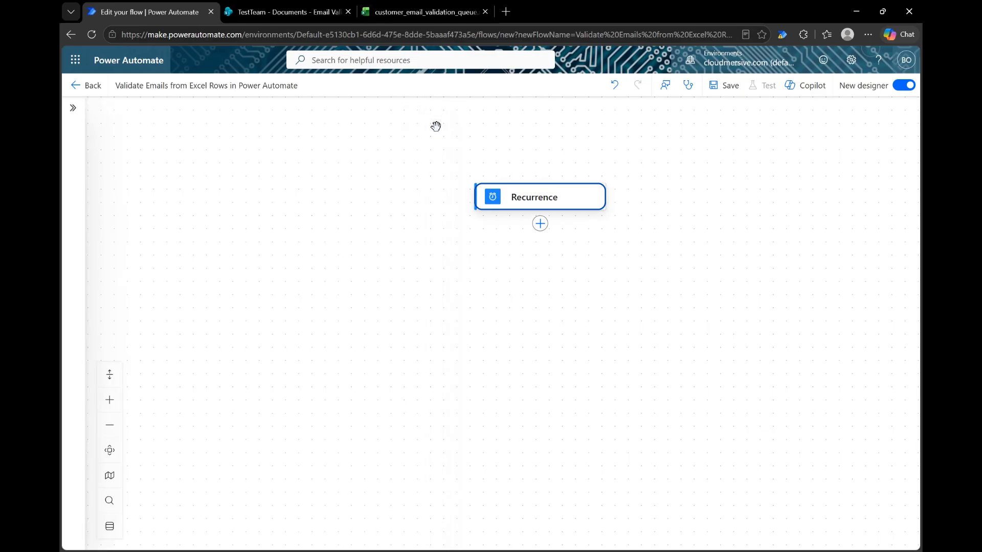
# - Add the Excel Online (Business) action "List rows present in a table" after the Recurrence trigger
pyautogui.click(468, 224)
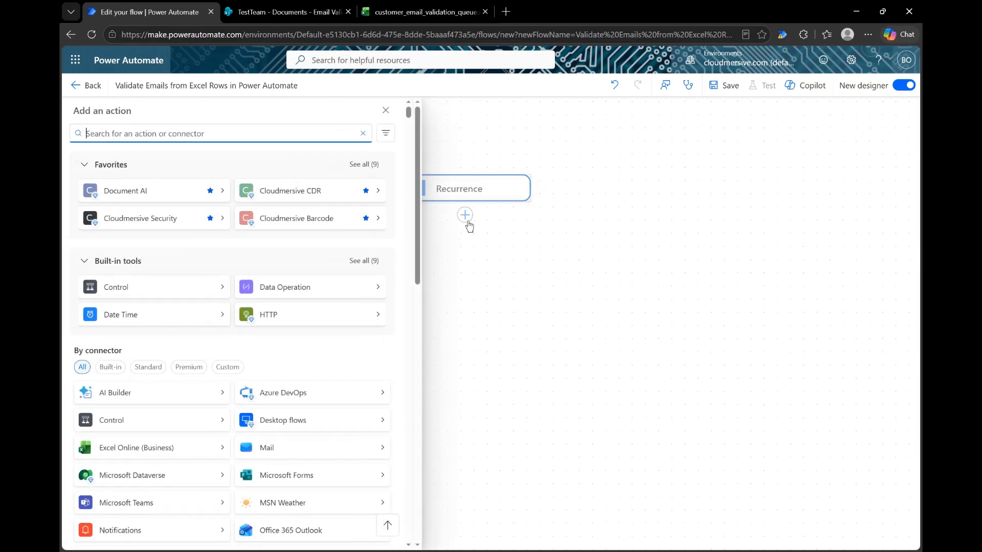
pyautogui.write('Excel online')
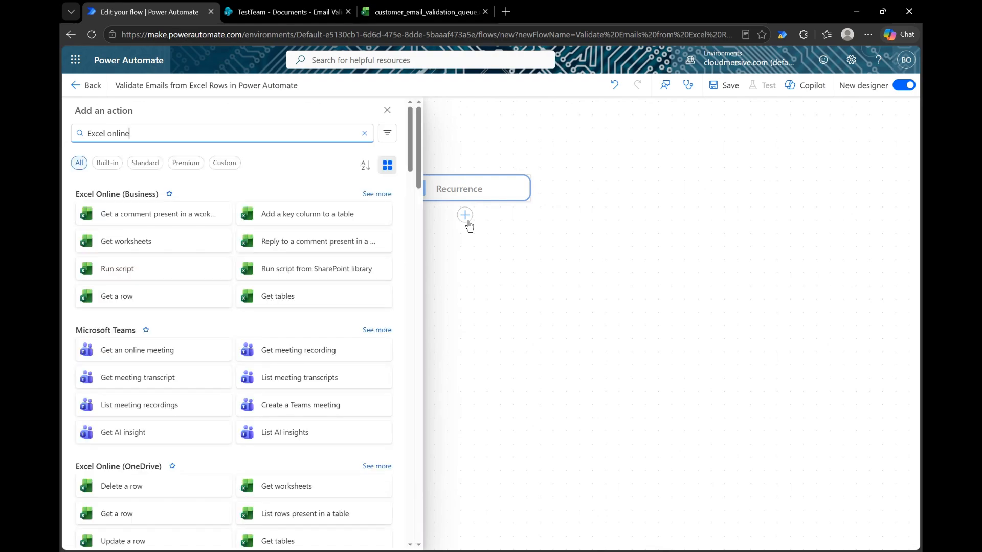
pyautogui.click(386, 194)
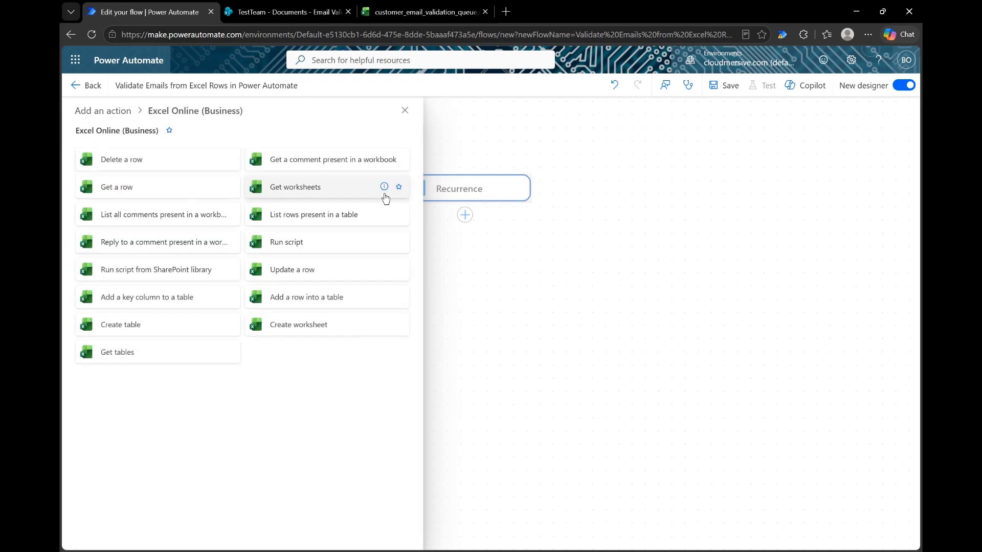
pyautogui.click(341, 224)
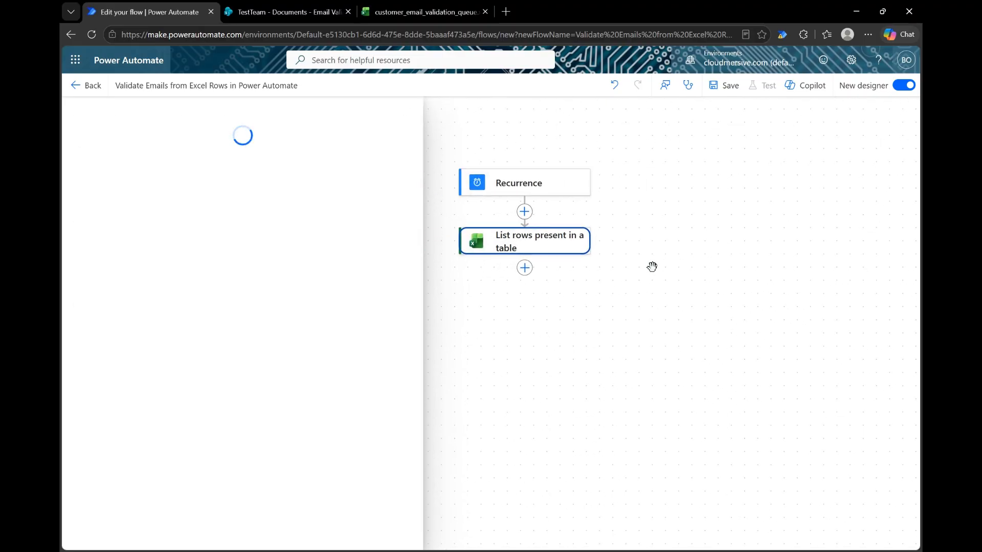
# - Set the list rows action's location to SharePoint Site - TestTeam and its document library to Documents
pyautogui.click(385, 206)
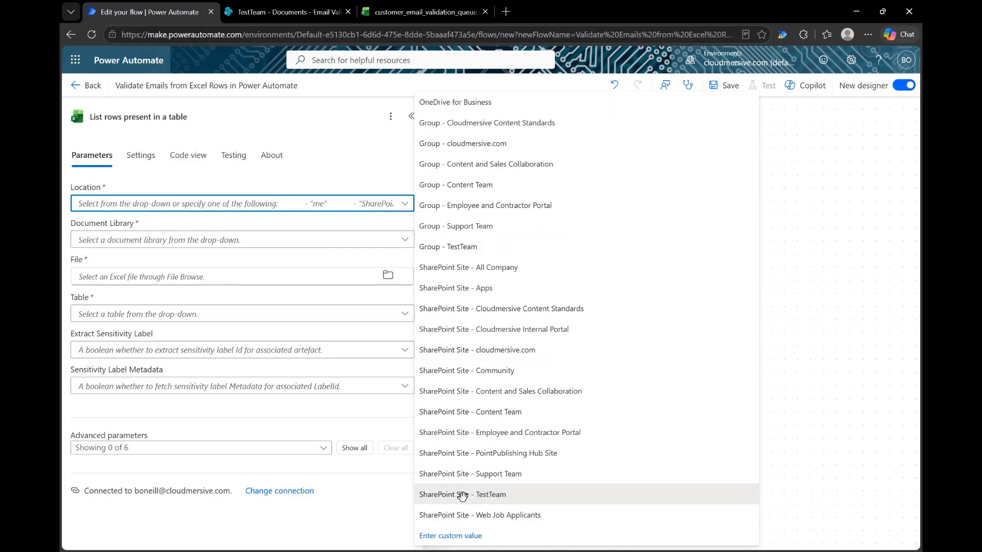
pyautogui.click(463, 496)
pyautogui.click(306, 245)
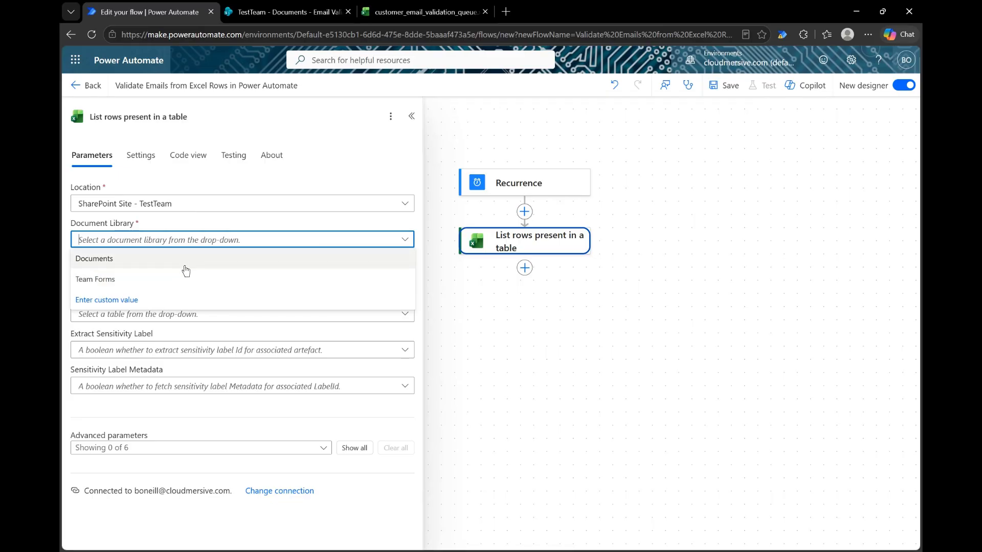
pyautogui.click(186, 261)
# - Choose customer_email_validation_queue.xlsx from the Email Validation Queue folder as the file and CustomerEmailValidationQueue as the table
pyautogui.click(387, 278)
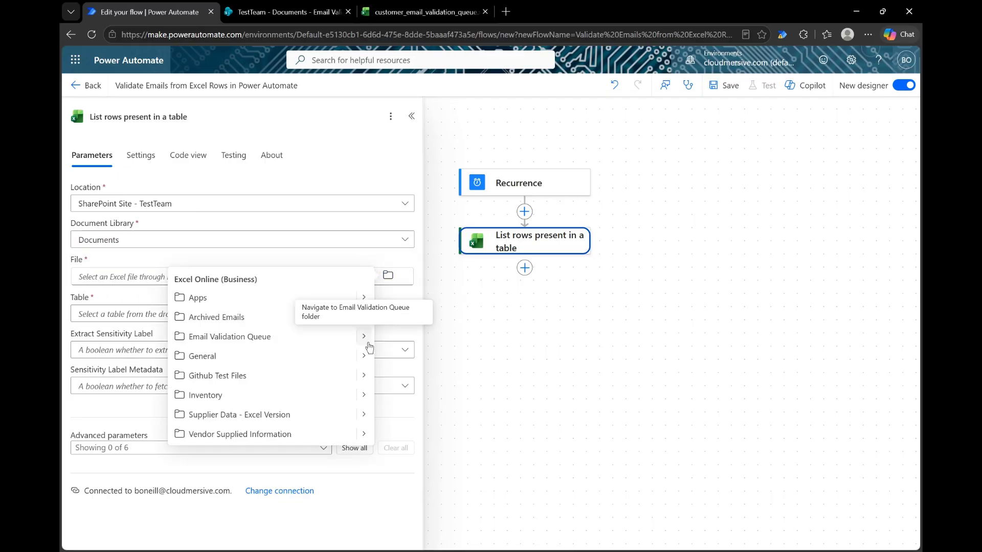
pyautogui.click(364, 336)
pyautogui.click(276, 299)
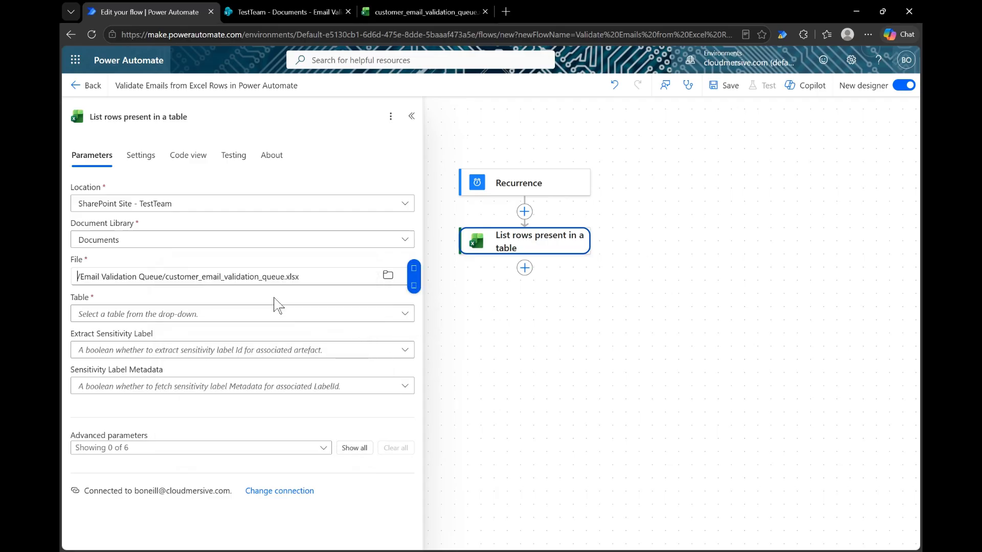
pyautogui.click(277, 317)
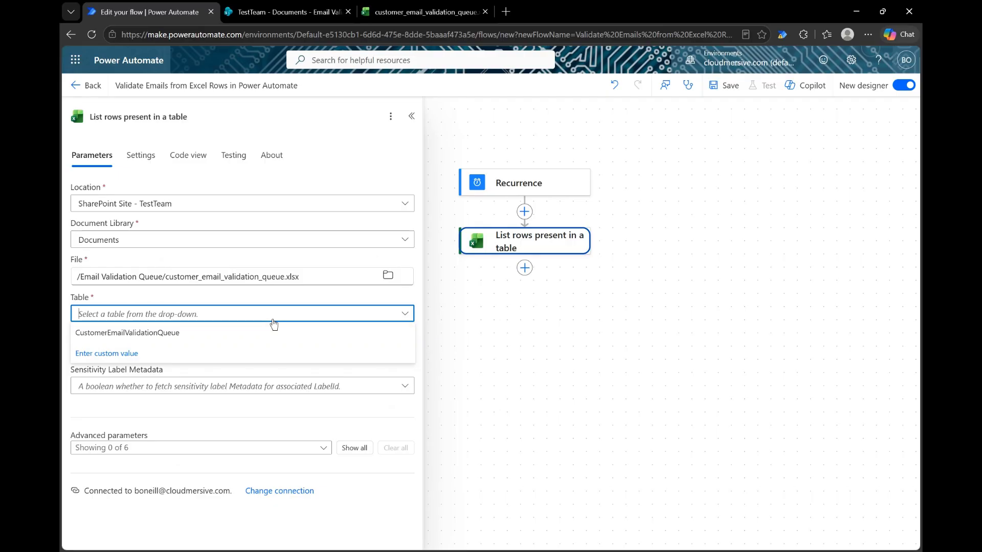
pyautogui.click(238, 331)
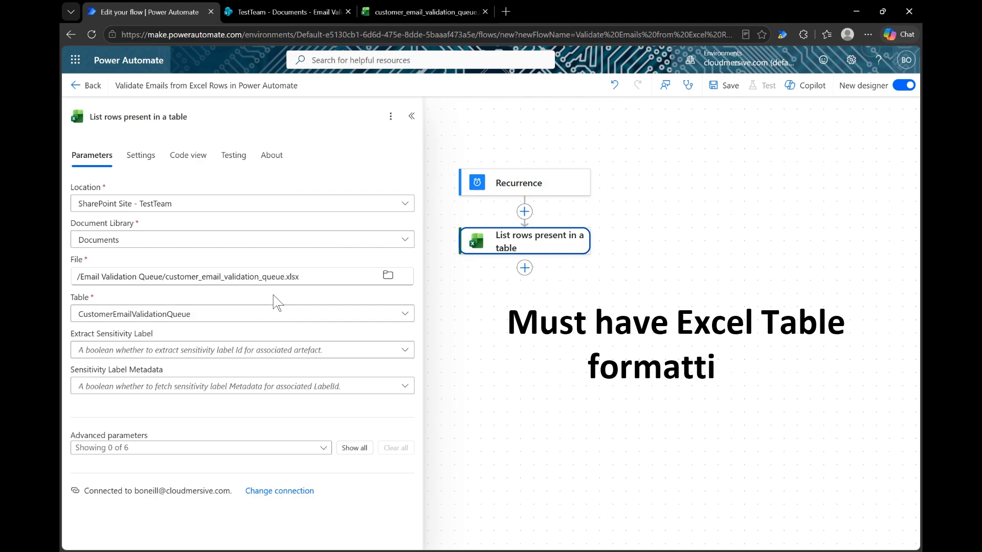
pyautogui.click(412, 117)
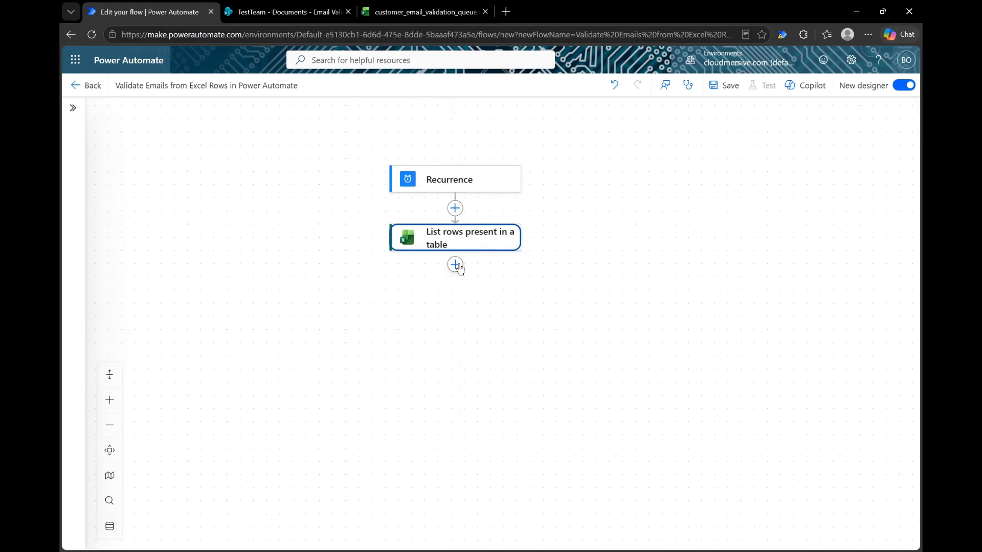
# - Add a Data Operation Filter array action after the list rows action, using that action's body/value as the From array
pyautogui.click(455, 265)
pyautogui.write('Filter Array')
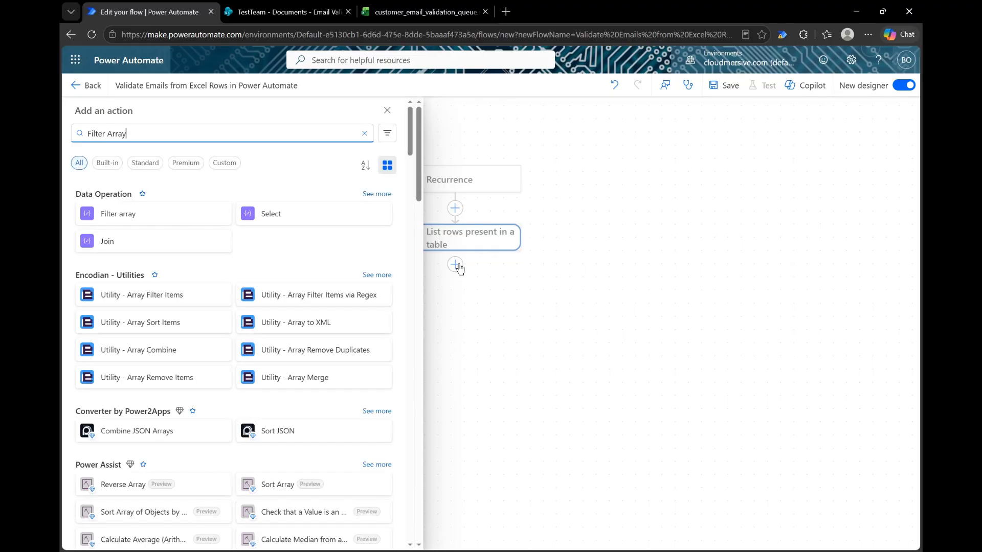
pyautogui.click(175, 220)
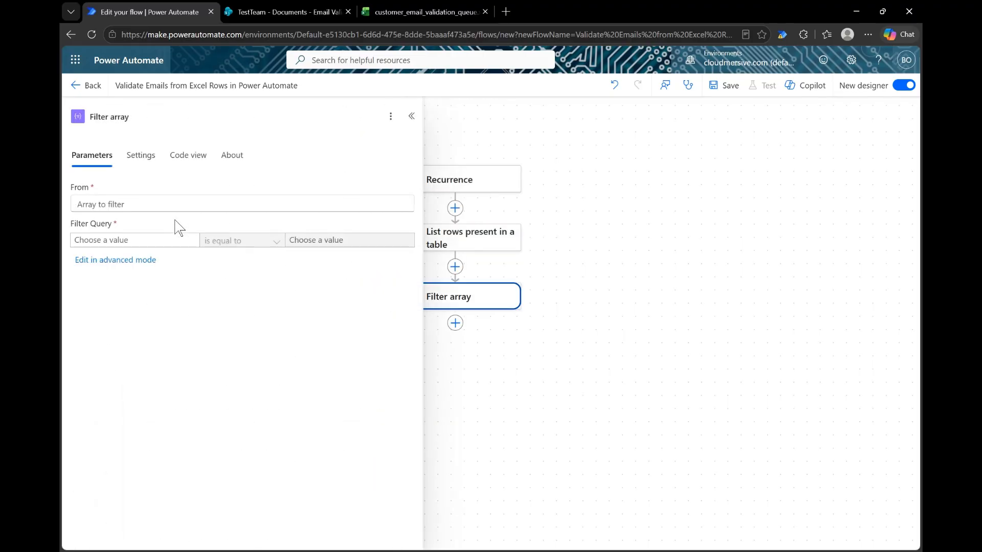
pyautogui.click(180, 203)
pyautogui.click(415, 196)
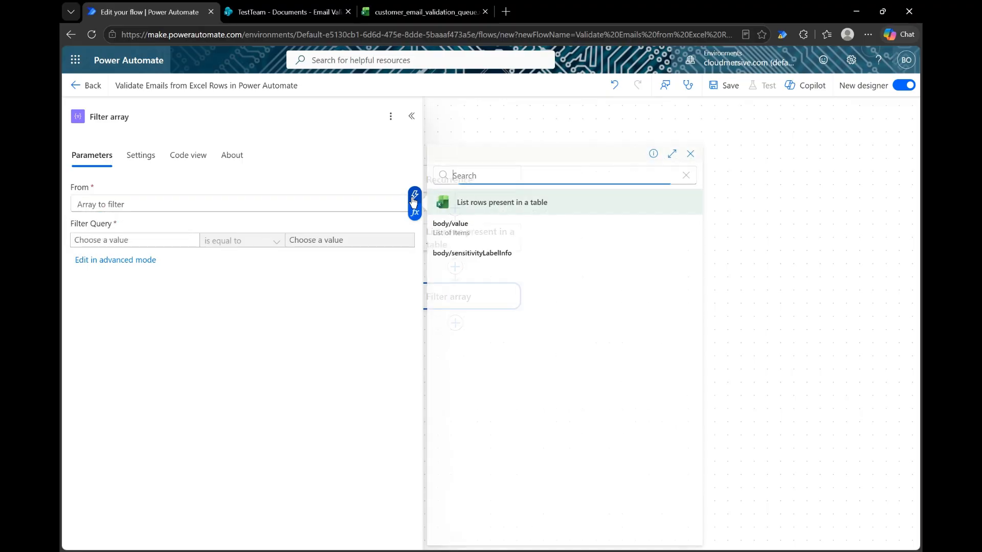
pyautogui.click(452, 228)
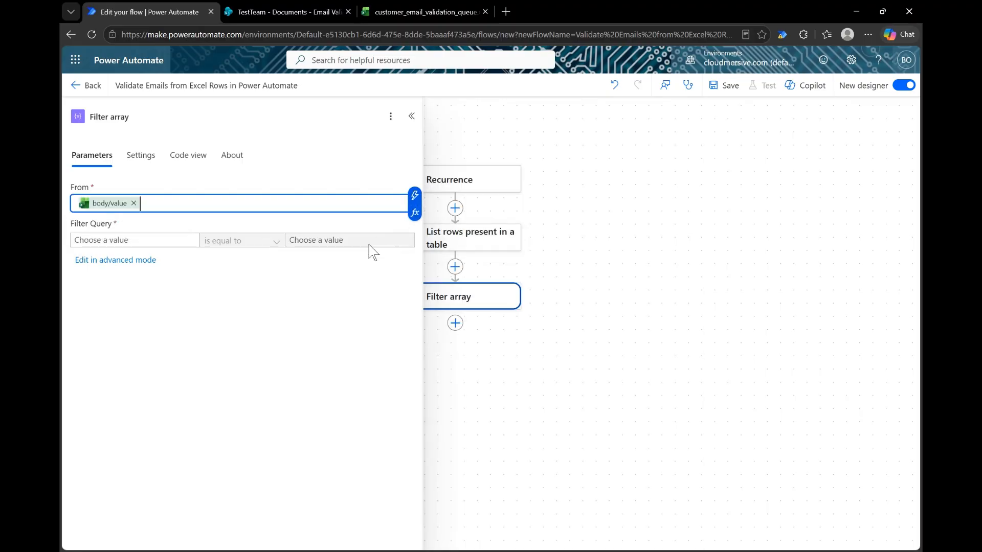
pyautogui.click(330, 280)
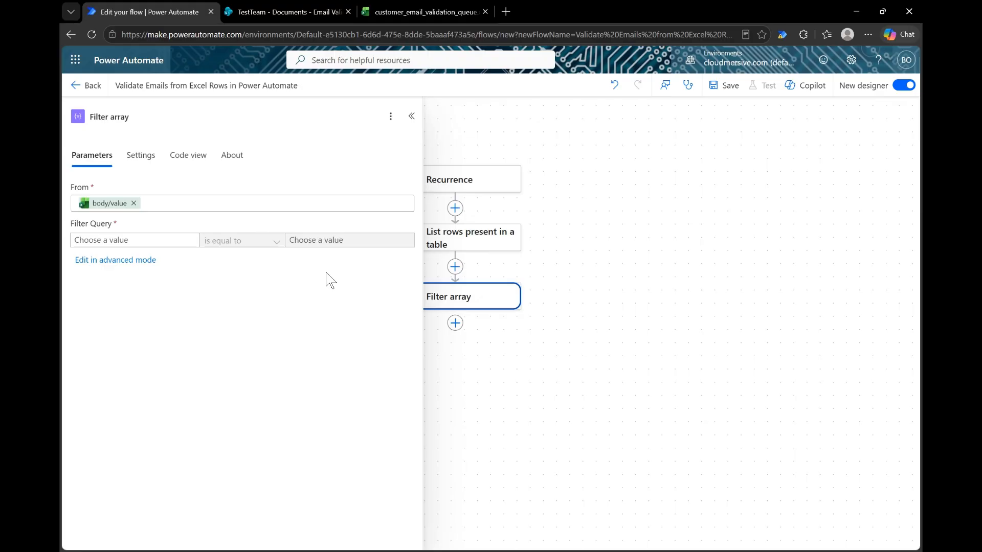
# - Check the Validation Status column in the customer_email_validation_queue workbook and return to Power Automate
pyautogui.click(425, 11)
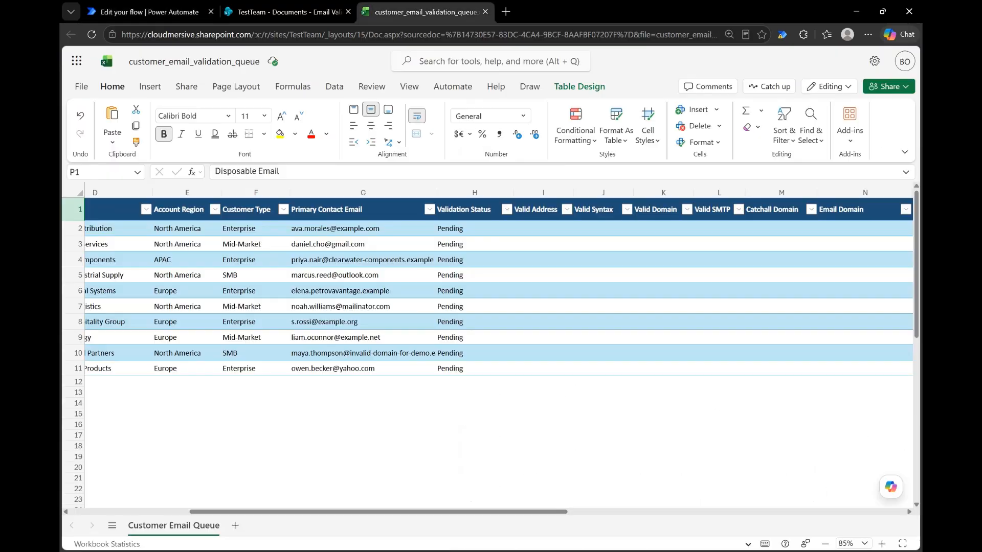
pyautogui.click(456, 209)
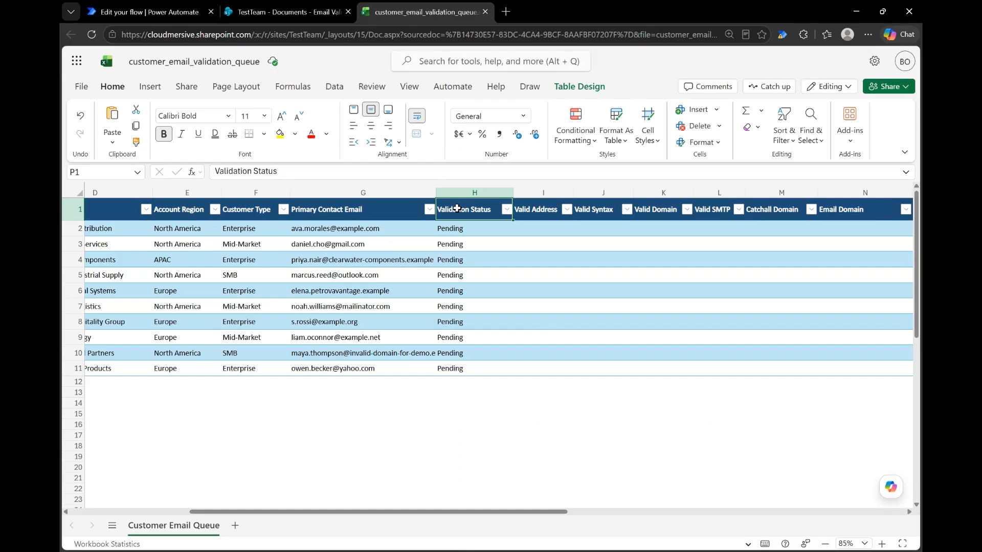
pyautogui.click(147, 9)
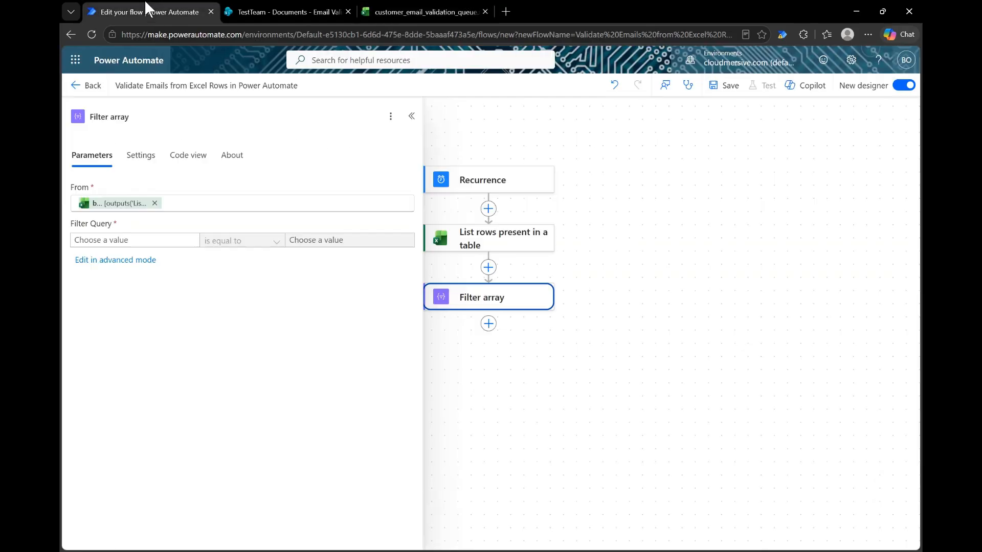
# - Set the Filter array query to keep rows where Validation Status is equal to Pending
pyautogui.click(150, 238)
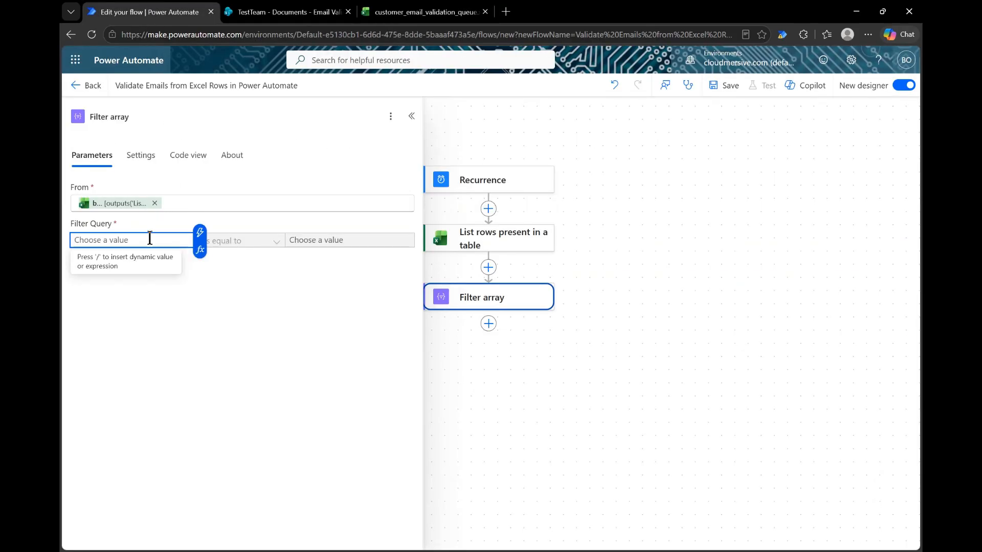
pyautogui.click(199, 233)
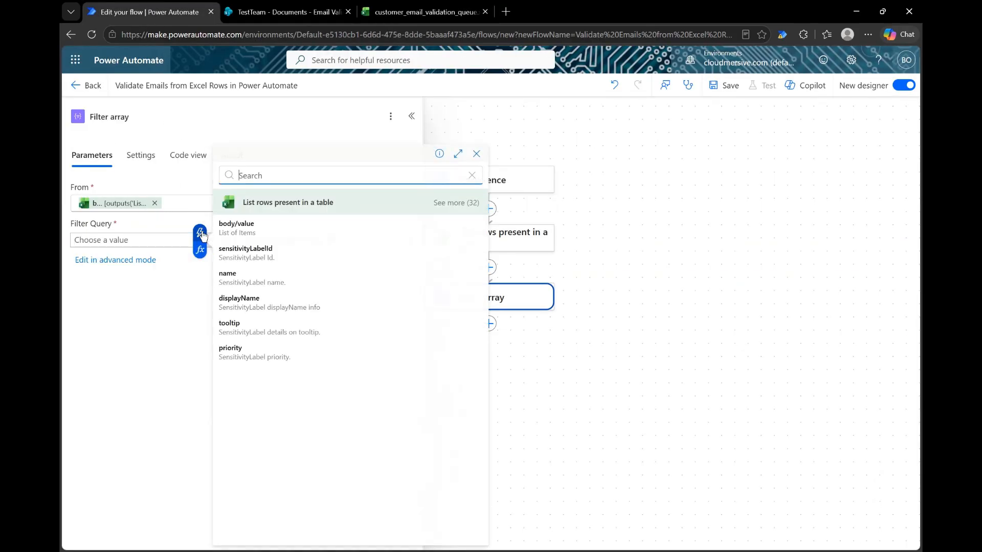
pyautogui.click(457, 205)
pyautogui.scroll(-10, 365, 321)
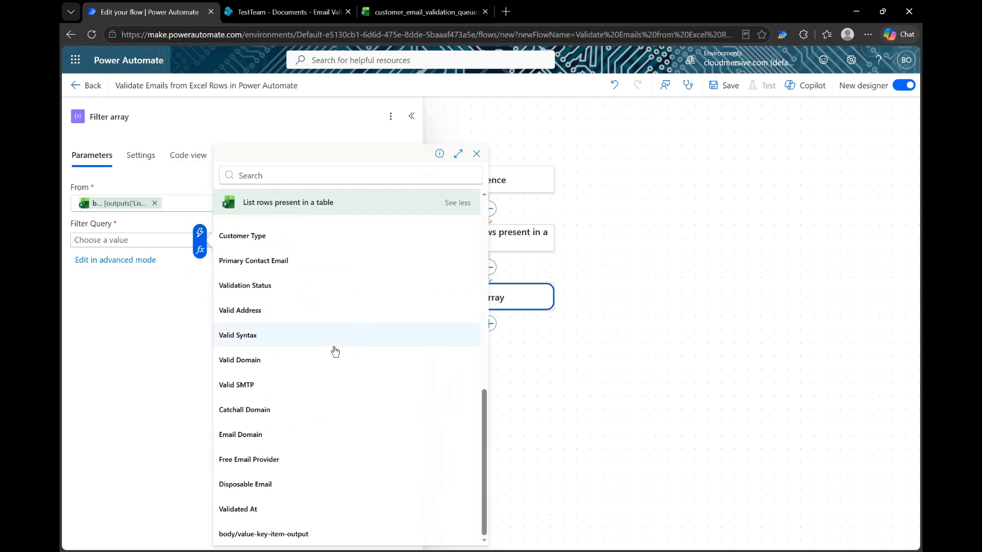
pyautogui.click(285, 287)
pyautogui.click(318, 240)
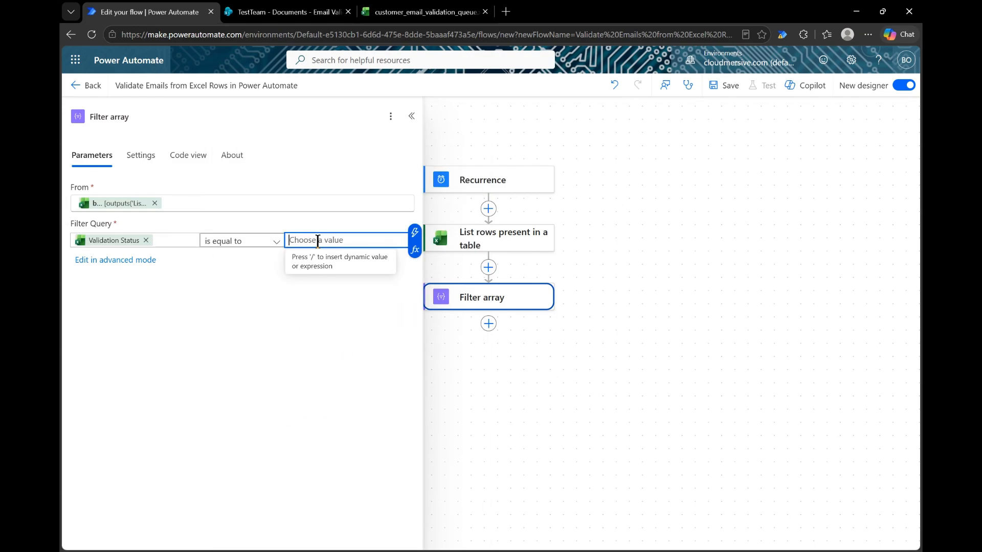
pyautogui.write('Pending')
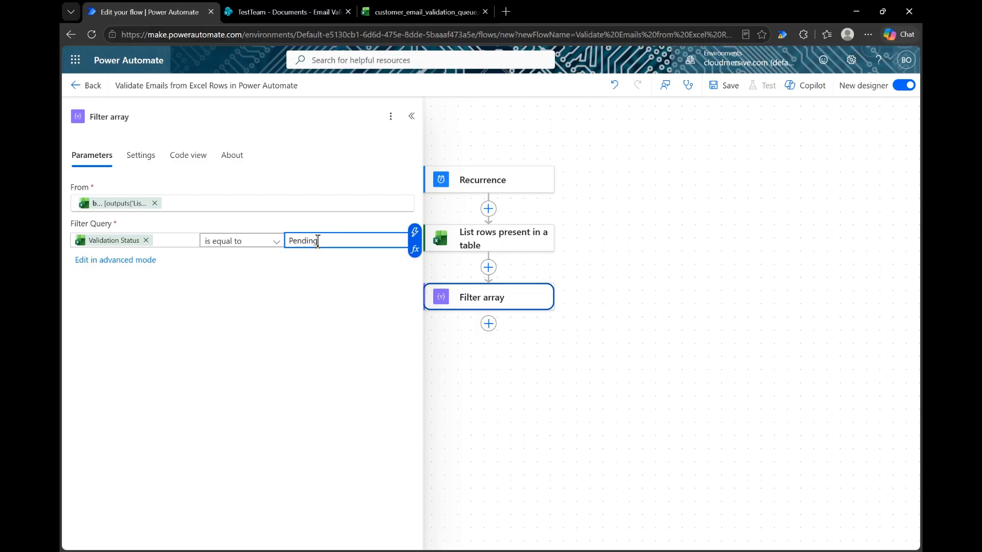
pyautogui.click(359, 283)
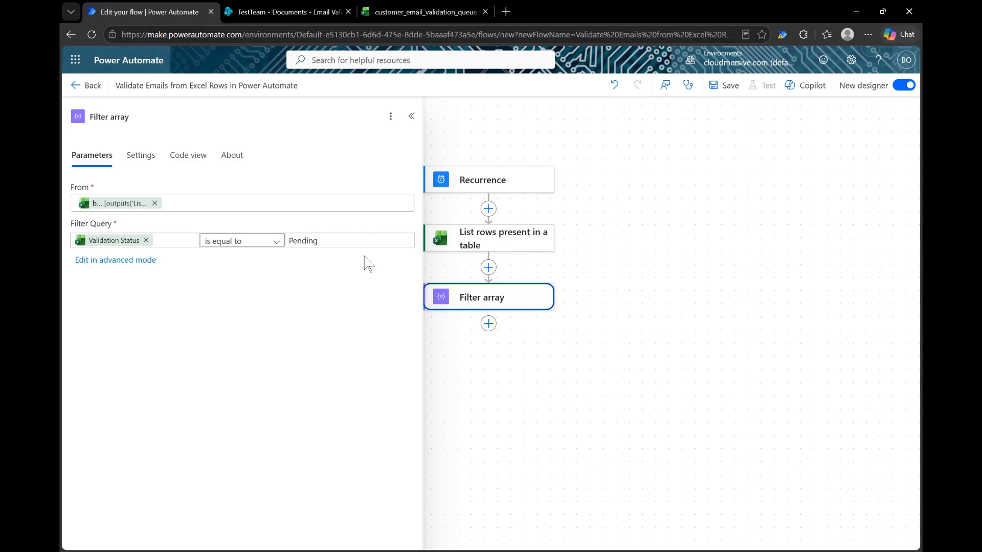
pyautogui.click(412, 116)
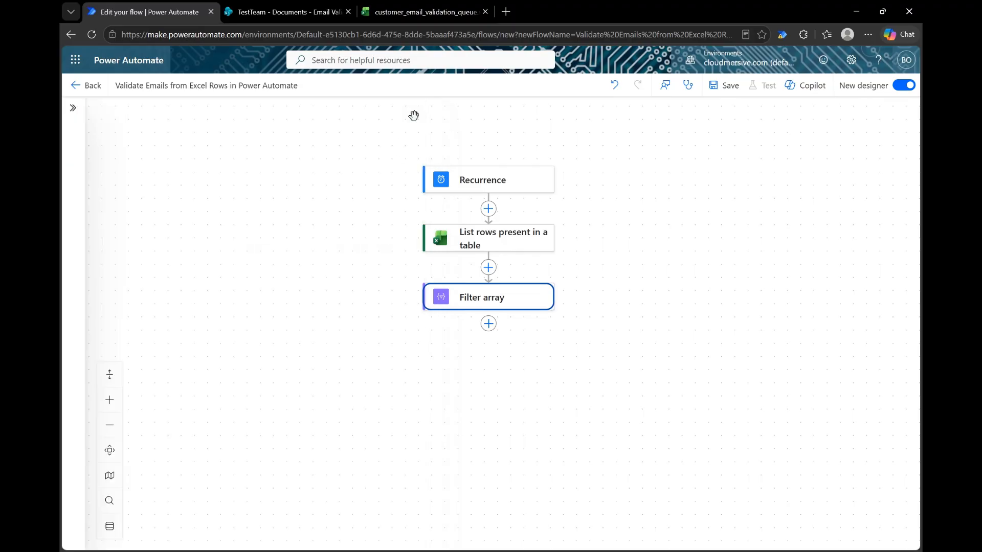
# - Add an Apply to each loop after Filter array, using the Filter array's Body as the output to iterate over
pyautogui.click(487, 325)
pyautogui.write('Apply to each')
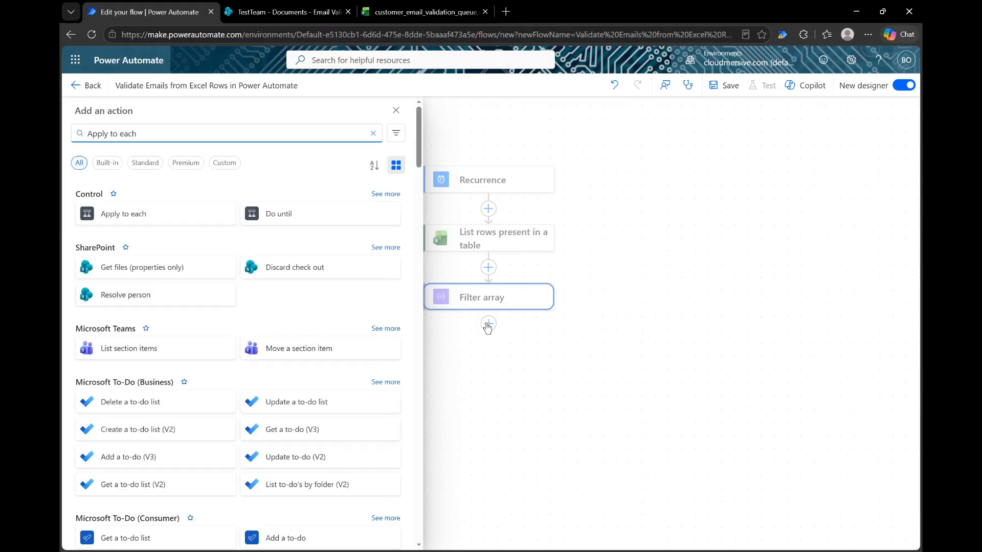
pyautogui.click(156, 222)
pyautogui.moveTo(625, 274); pyautogui.dragTo(664, 225)
pyautogui.click(300, 205)
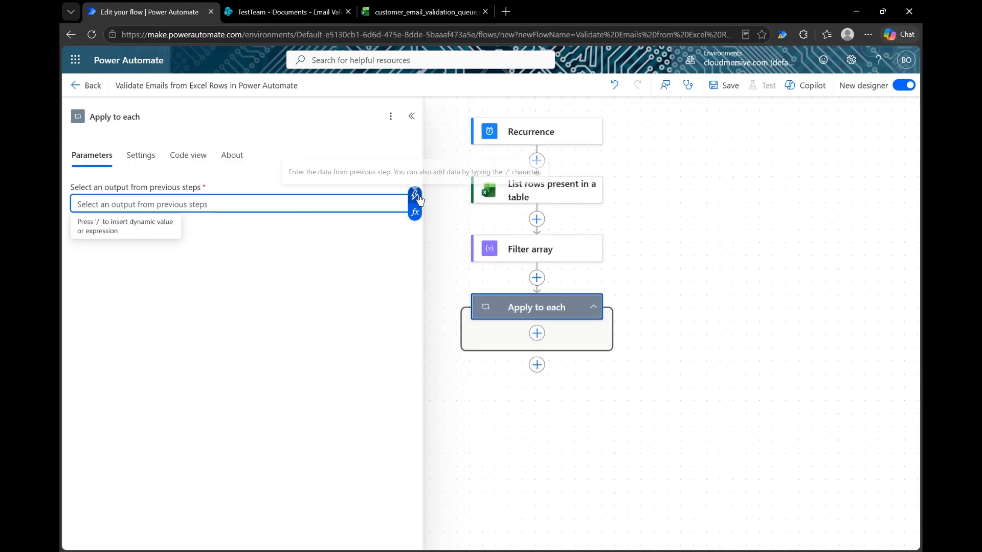
pyautogui.click(415, 195)
pyautogui.click(450, 224)
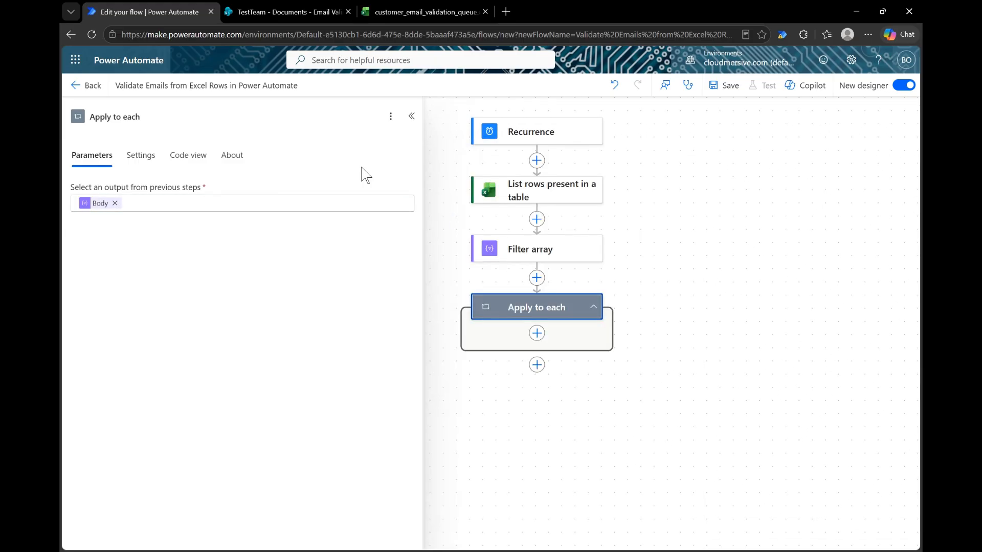
pyautogui.click(411, 116)
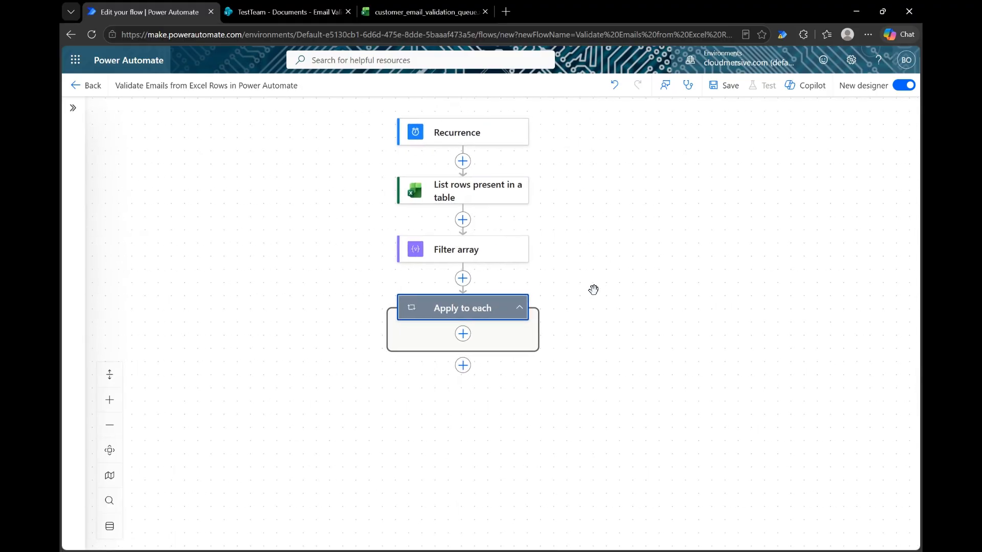
# - Add the Cloudmersive Data Validation action Fully validate an email address inside the Apply to each loop
pyautogui.click(468, 334)
pyautogui.write('Cloudmersive Data Validation')
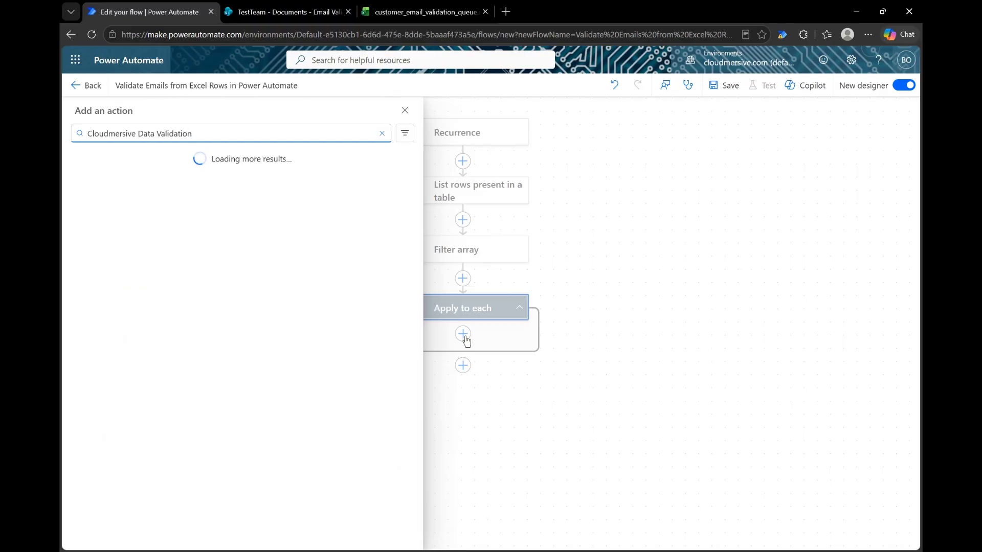
pyautogui.scroll(-3, 286, 358)
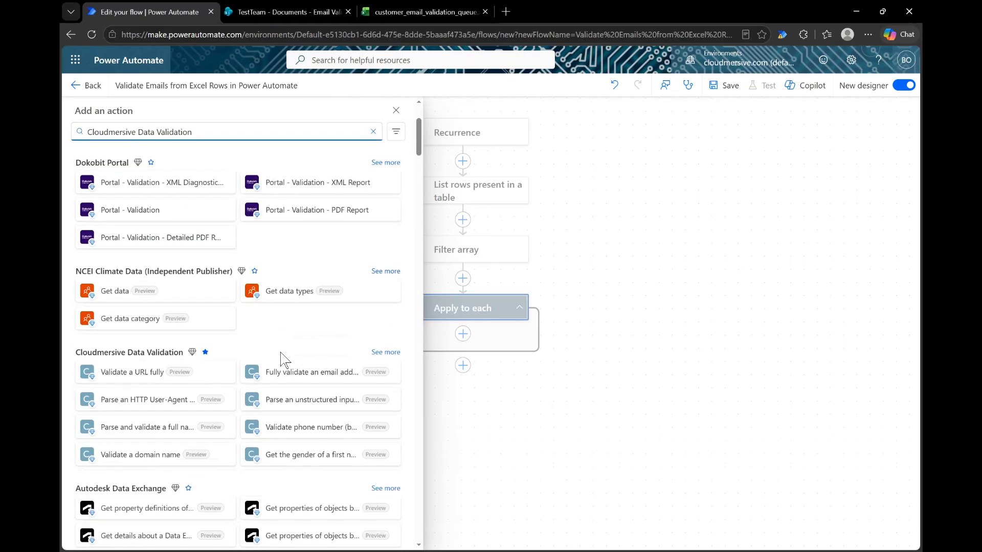
pyautogui.scroll(-2, 281, 361)
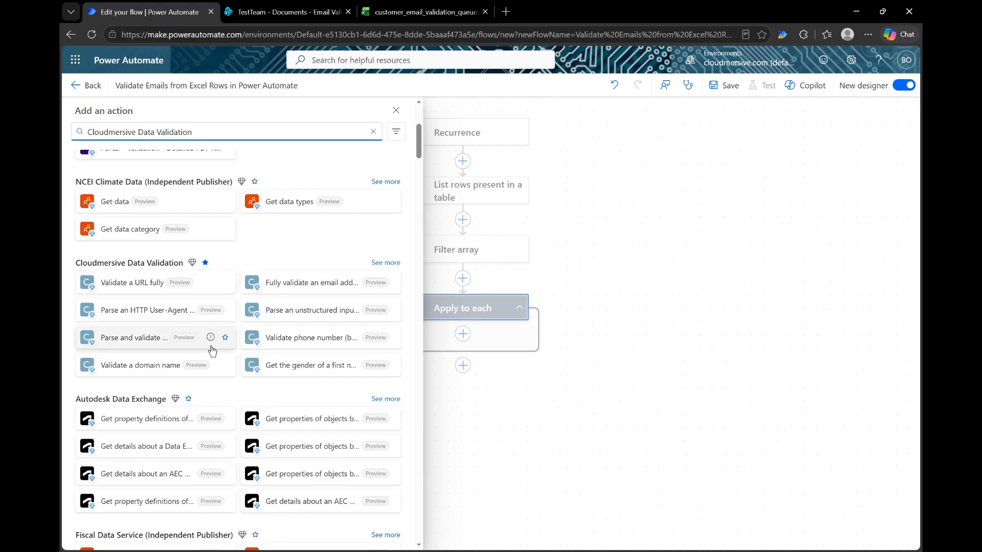
pyautogui.click(389, 264)
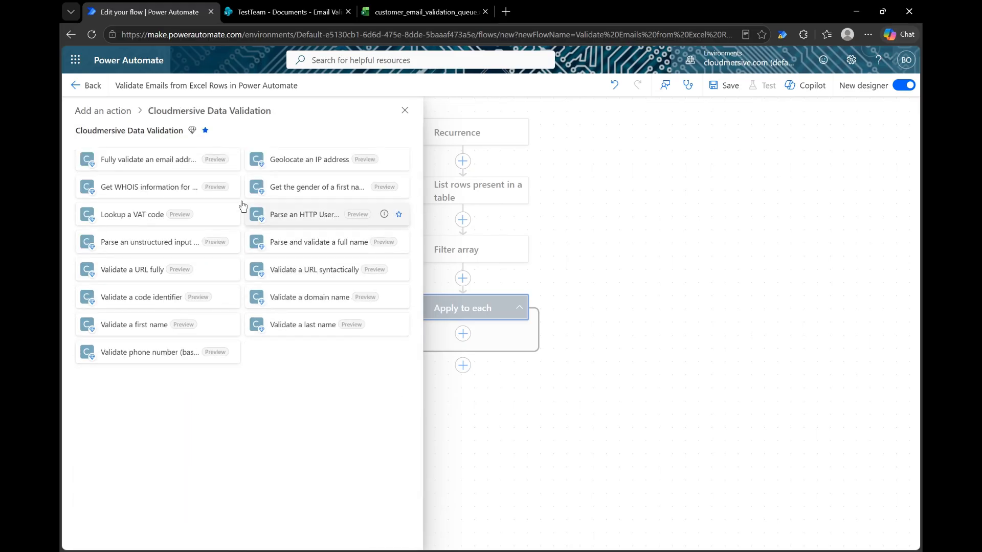
pyautogui.moveTo(216, 161)
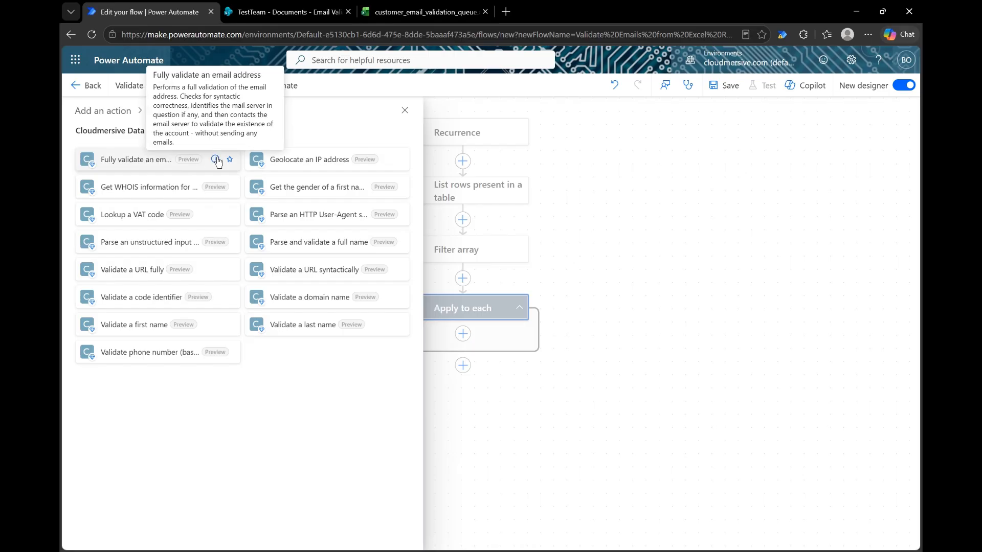
pyautogui.click(158, 163)
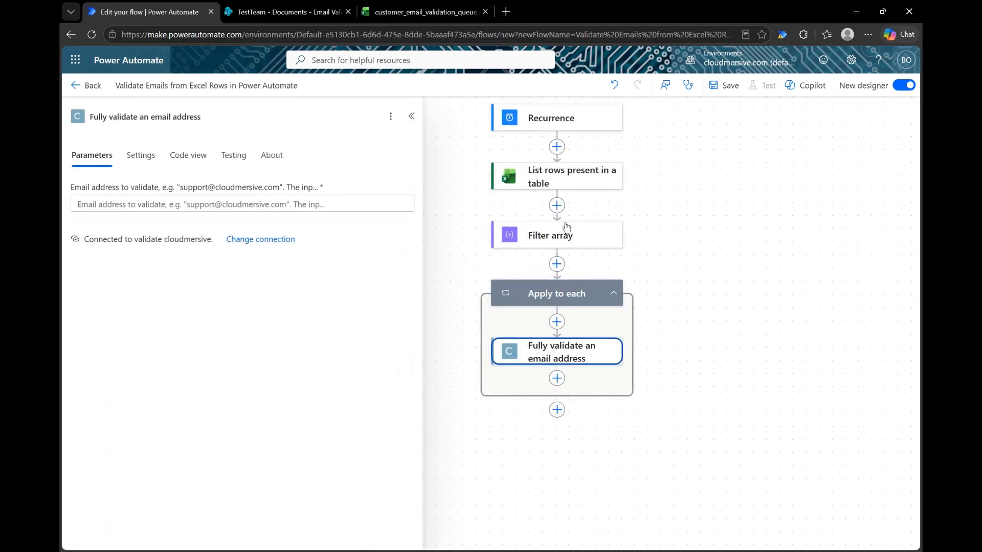
# - Switch the email validation action to the Free API Key connection and set its email address to the expression item()?['Primary Contact Email']
pyautogui.click(277, 238)
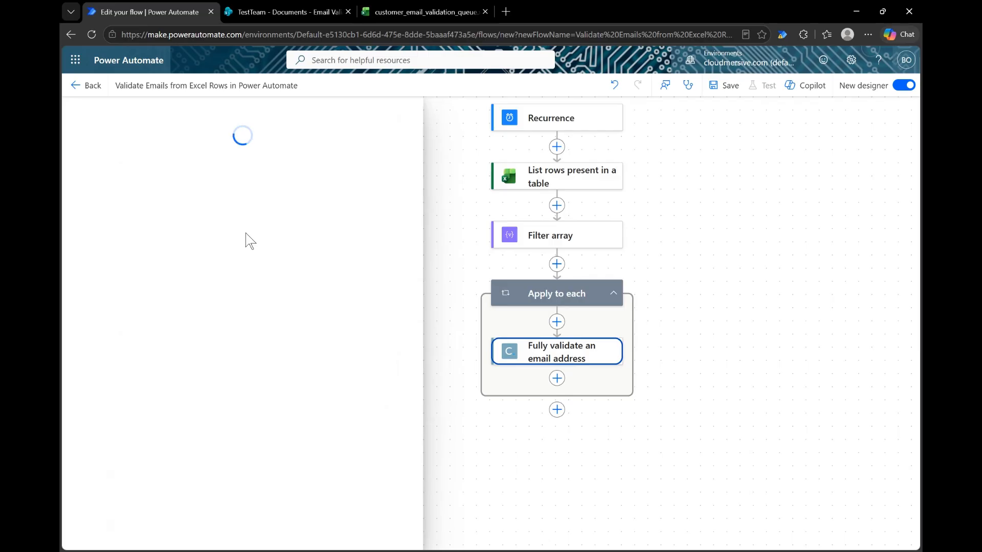
pyautogui.click(207, 264)
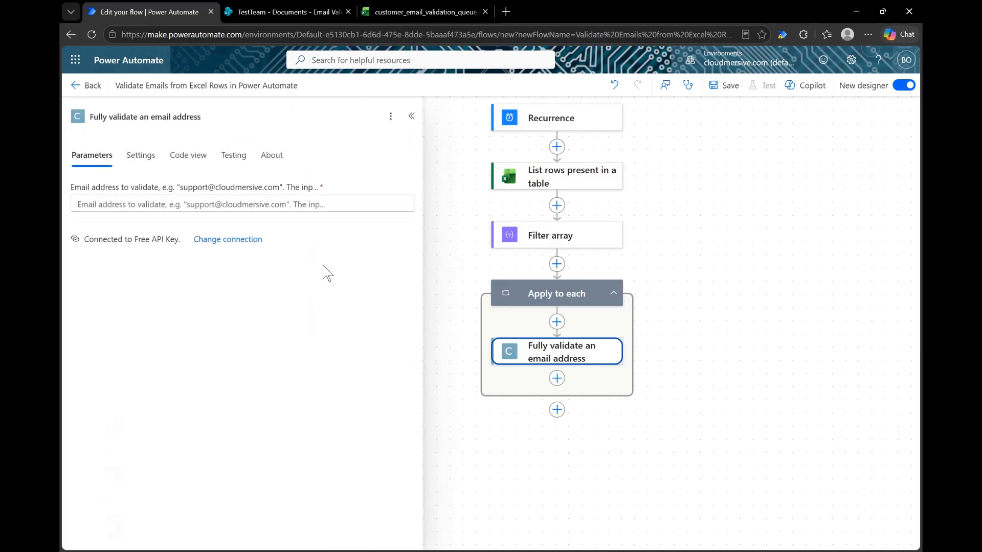
pyautogui.click(239, 203)
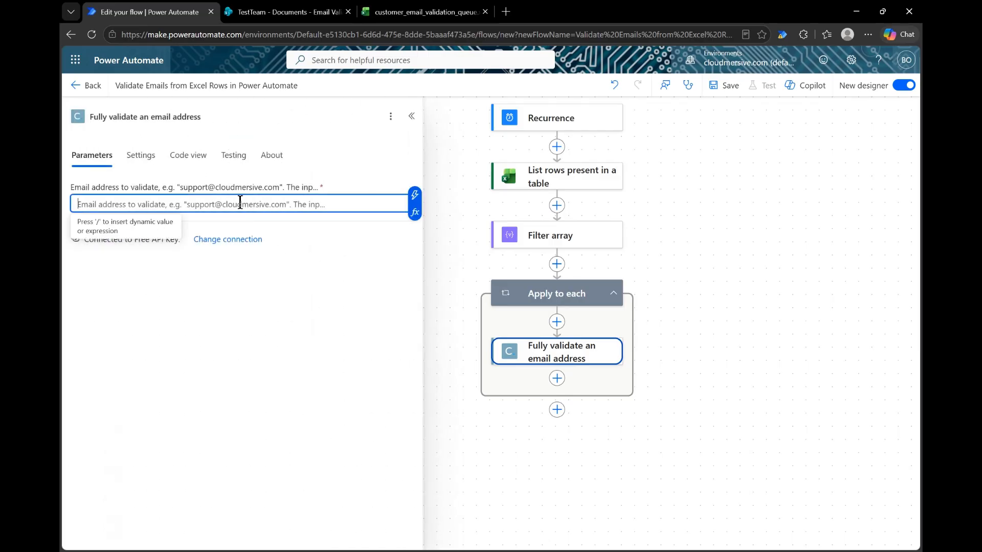
pyautogui.click(415, 212)
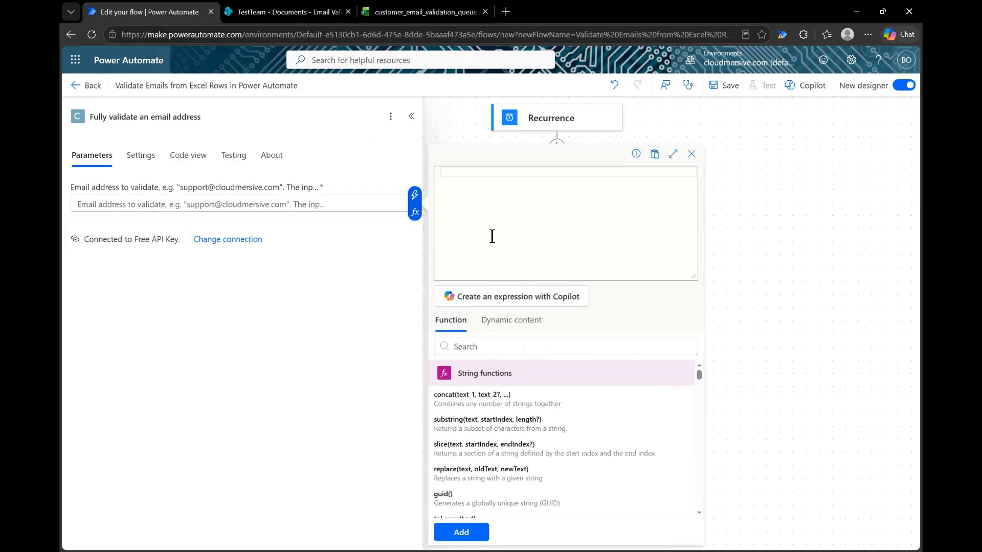
pyautogui.write('item()')
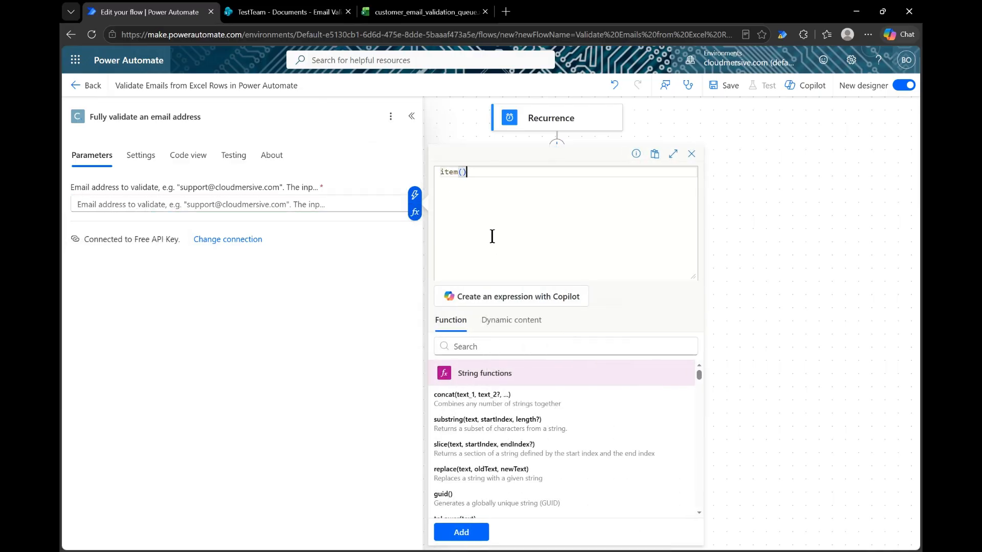
pyautogui.write("?['Primary Contact Email")
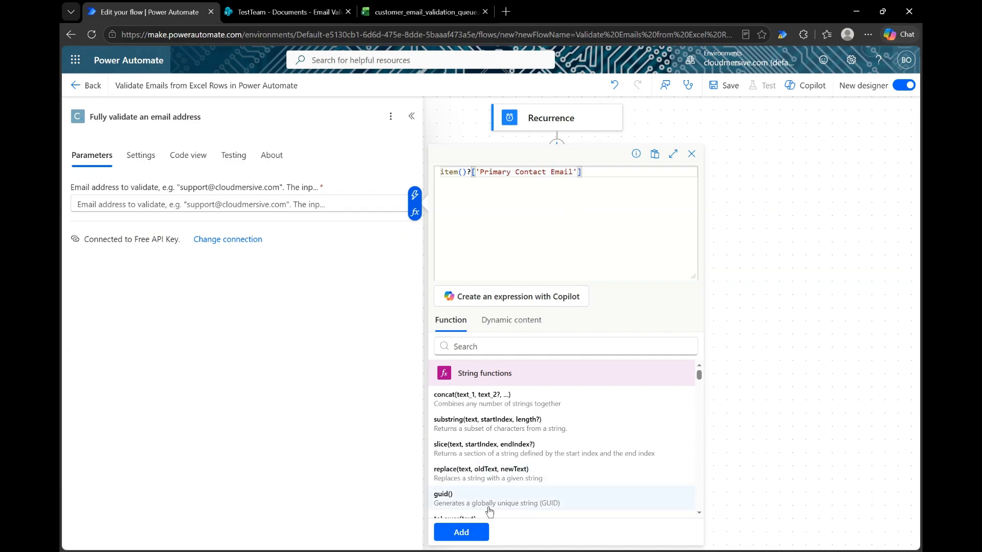
pyautogui.click(461, 531)
pyautogui.click(353, 336)
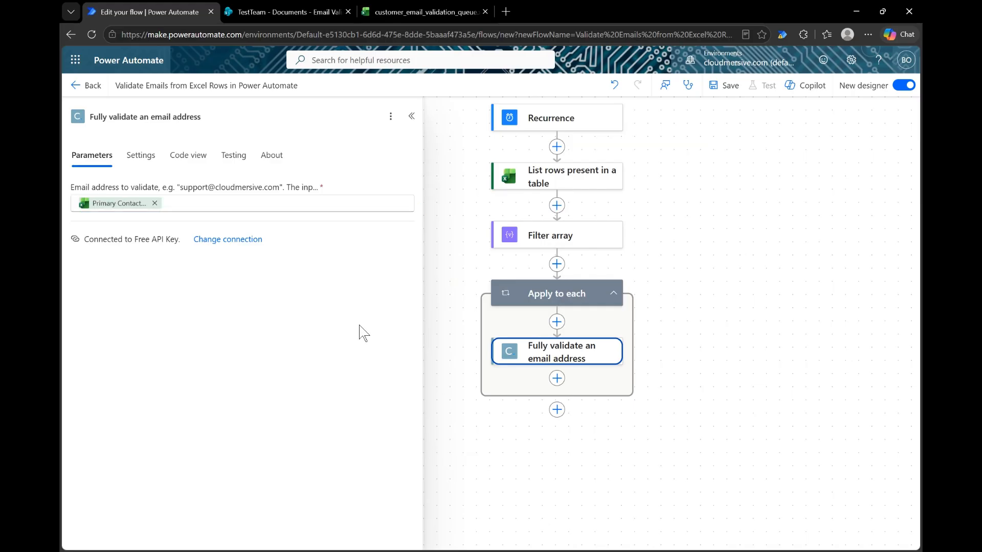
pyautogui.click(412, 116)
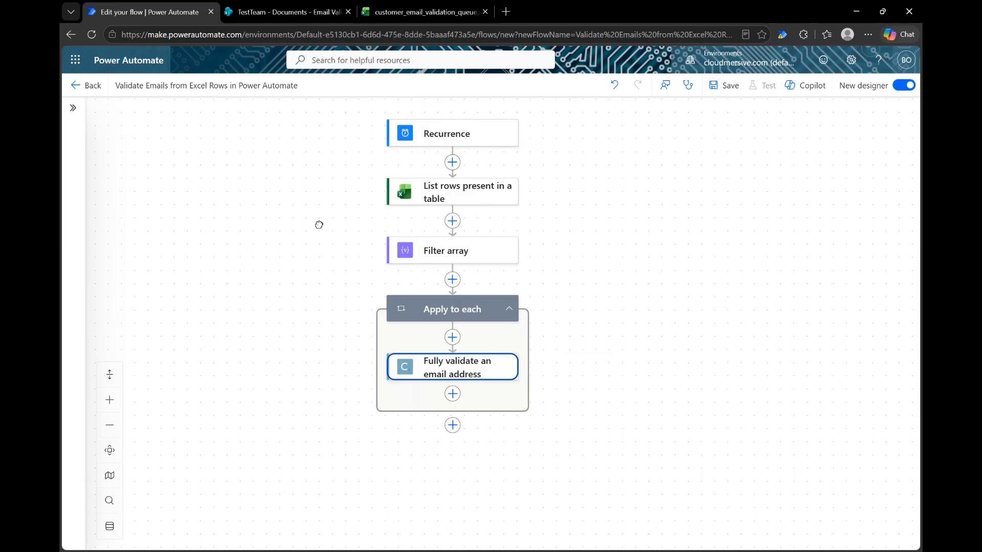
# - Add the Excel Online (Business) action Update a row after the email validation action inside the loop
pyautogui.click(449, 394)
pyautogui.write('Excel online')
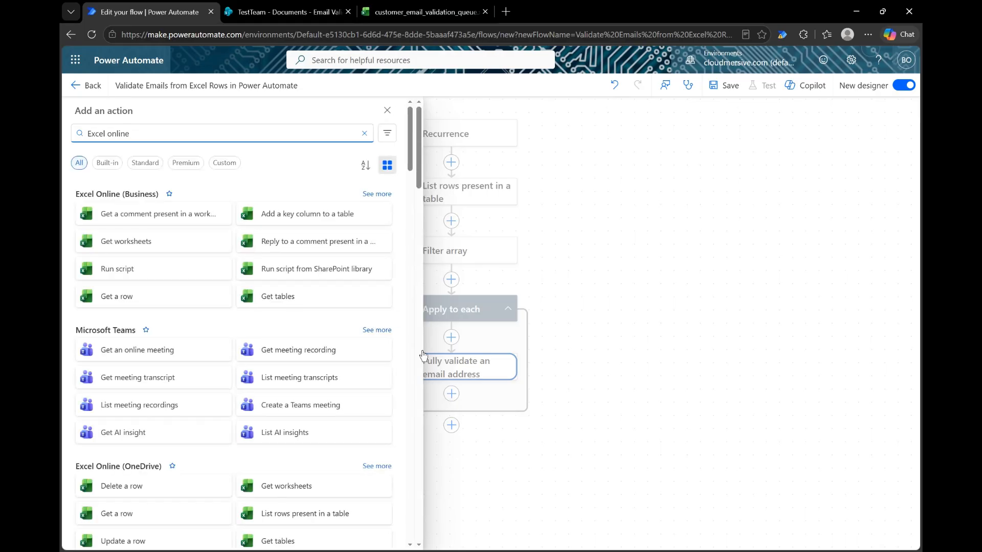
pyautogui.click(378, 193)
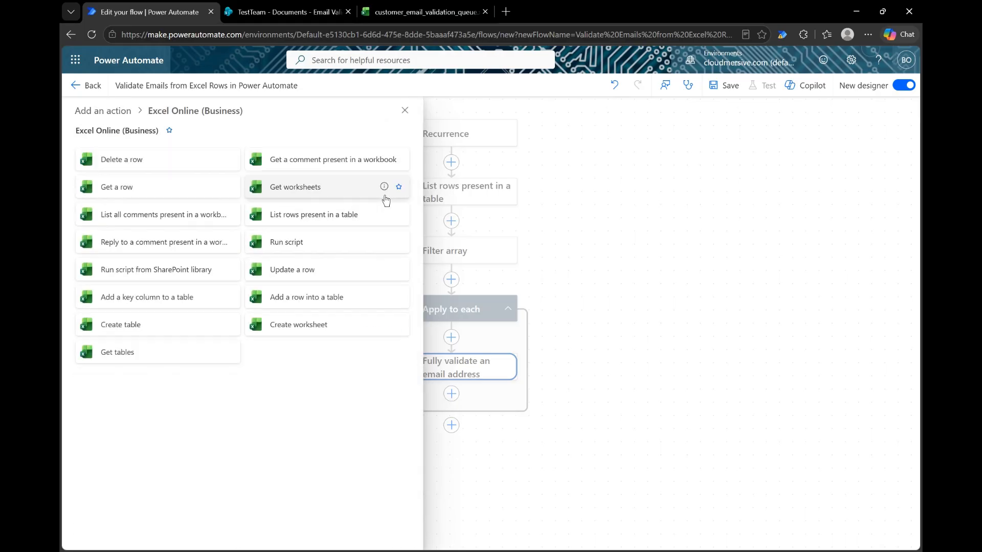
pyautogui.click(324, 270)
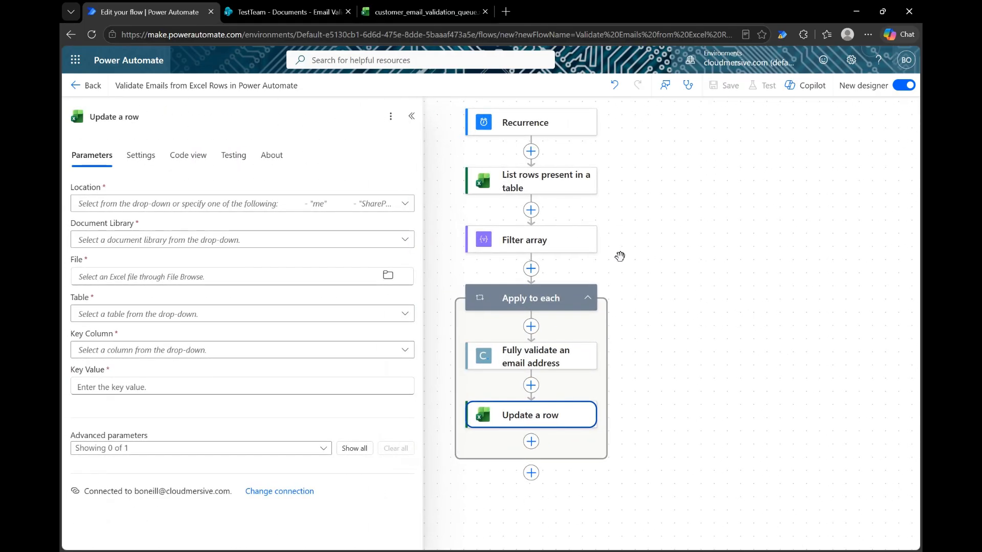
# - Set the Update a row action's location to SharePoint Site - TestTeam and its document library to Documents
pyautogui.click(320, 203)
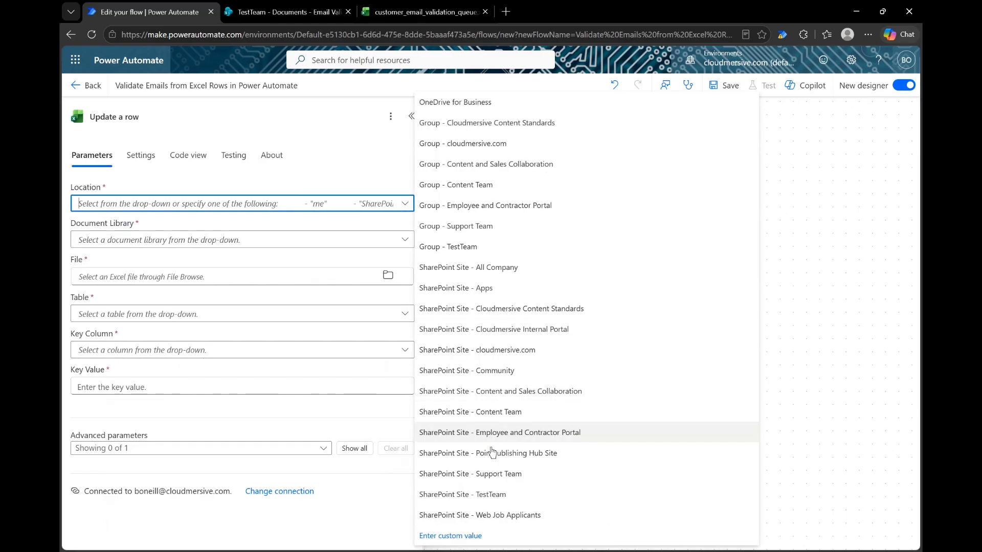
pyautogui.click(490, 494)
pyautogui.click(291, 244)
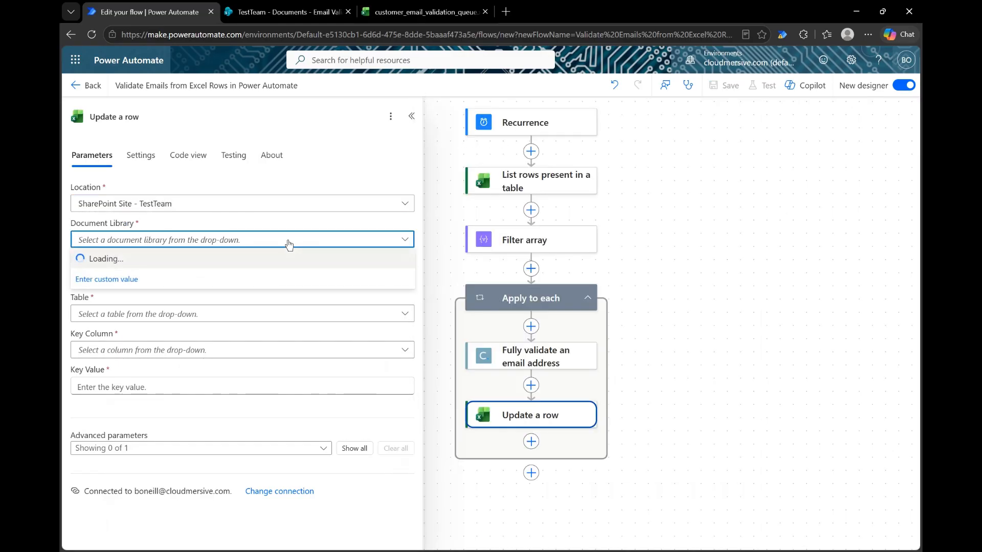
pyautogui.click(104, 260)
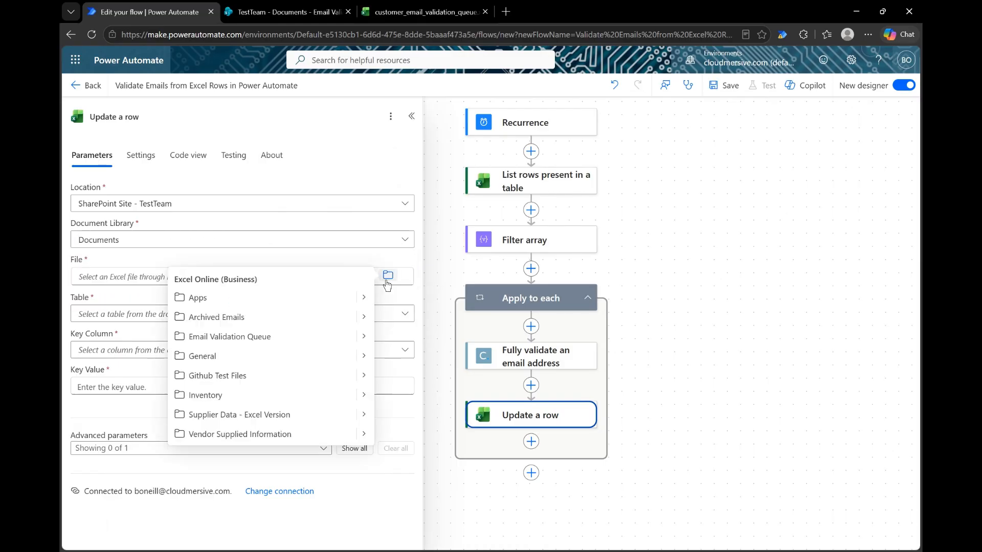
# - Choose customer_email_validation_queue.xlsx from the Email Validation Queue folder and the CustomerEmailValidationQueue table for the Update a row action
pyautogui.click(364, 337)
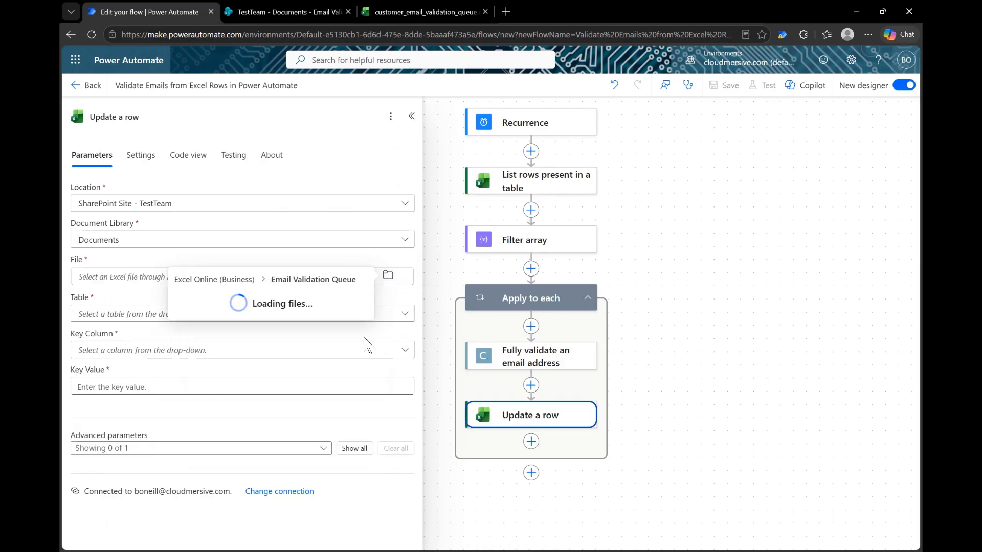
pyautogui.click(254, 302)
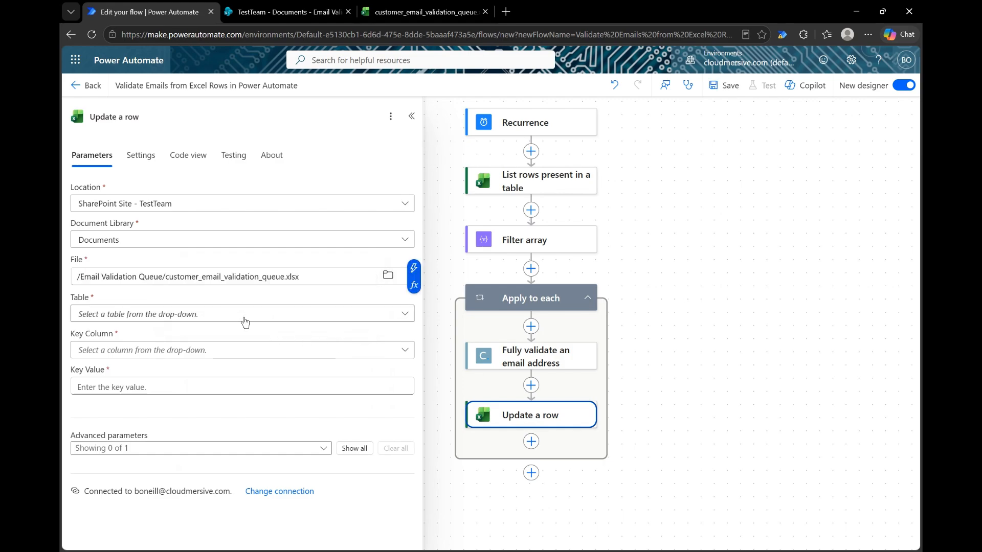
pyautogui.click(245, 315)
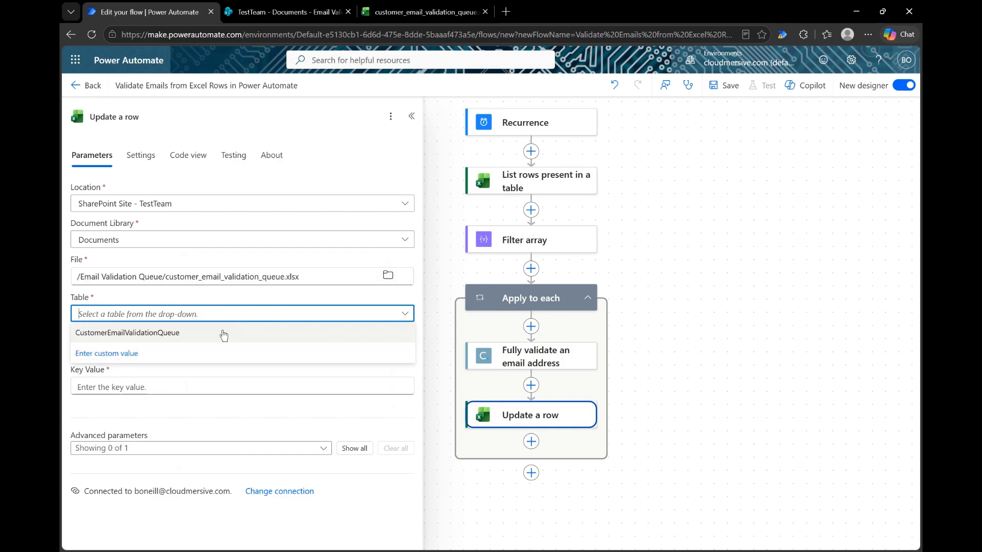
pyautogui.click(212, 334)
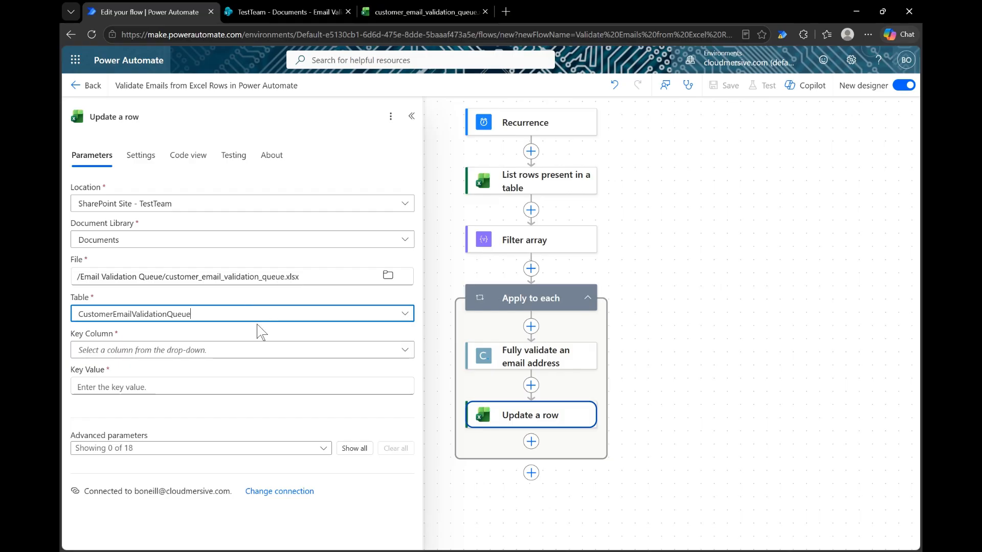
# - Set the Update a row action's key column to Customer Record ID and its key value to the expression item()?['Customer Record ID']
pyautogui.click(228, 351)
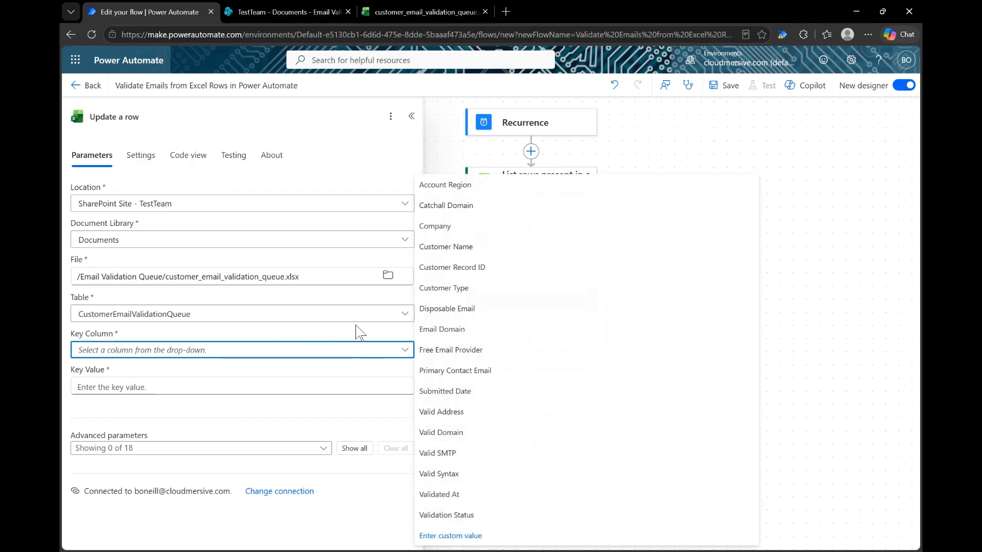
pyautogui.click(481, 268)
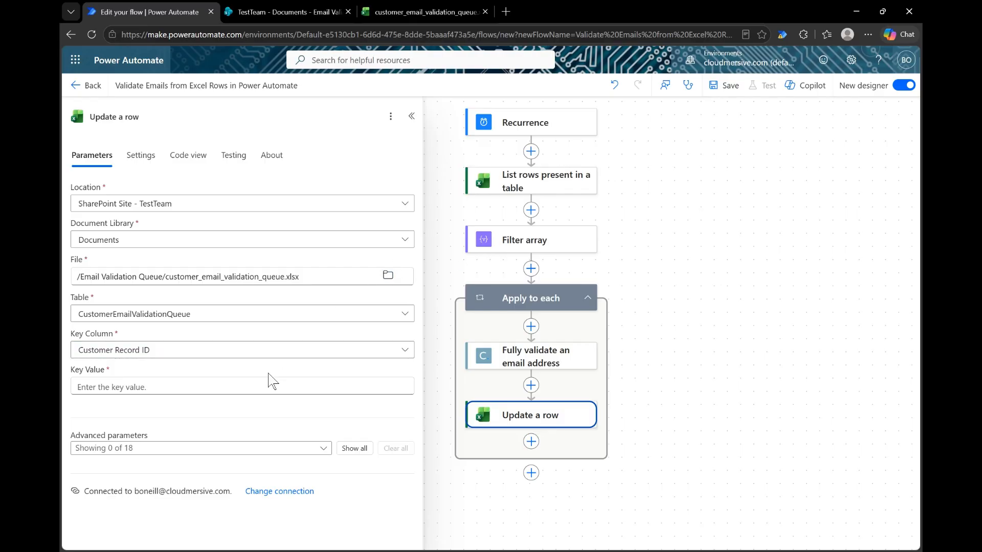
pyautogui.click(255, 384)
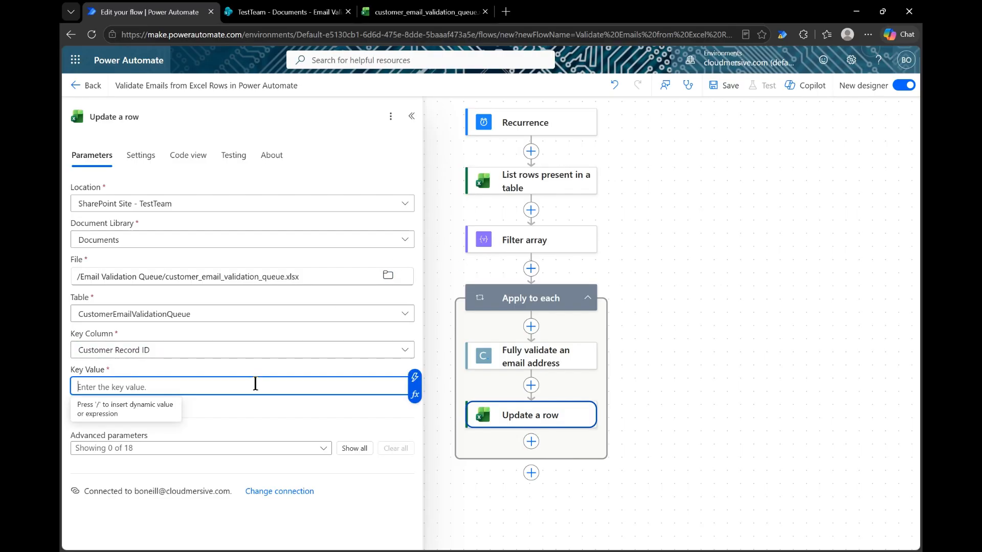
pyautogui.click(415, 395)
pyautogui.write('item')
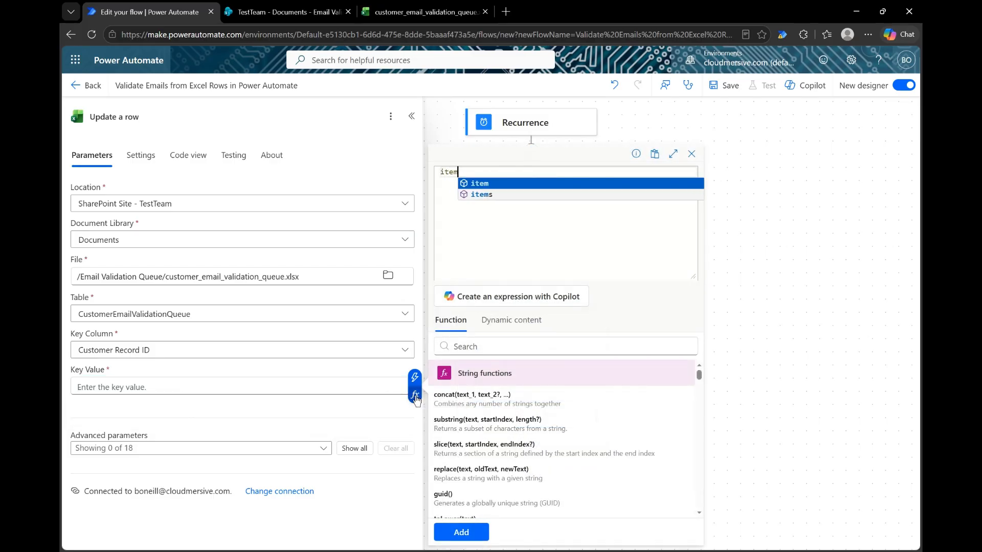
pyautogui.write("()?['Cu")
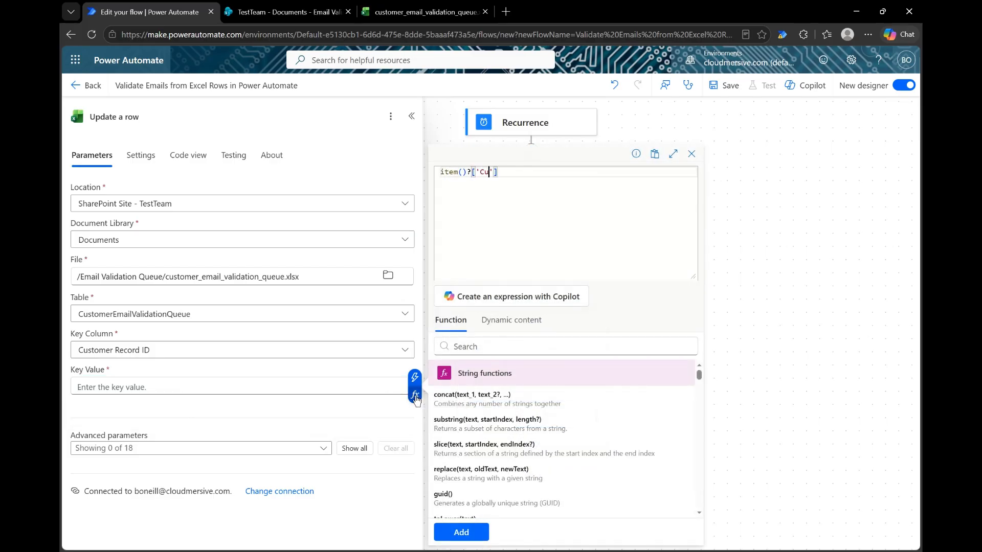
pyautogui.write('stomer Record ')
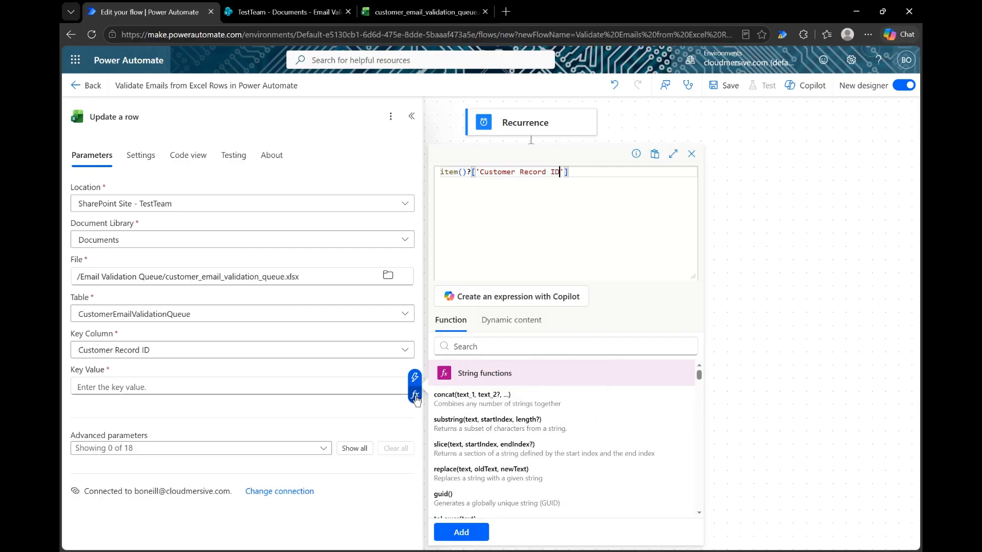
pyautogui.write('ID')
pyautogui.click(466, 531)
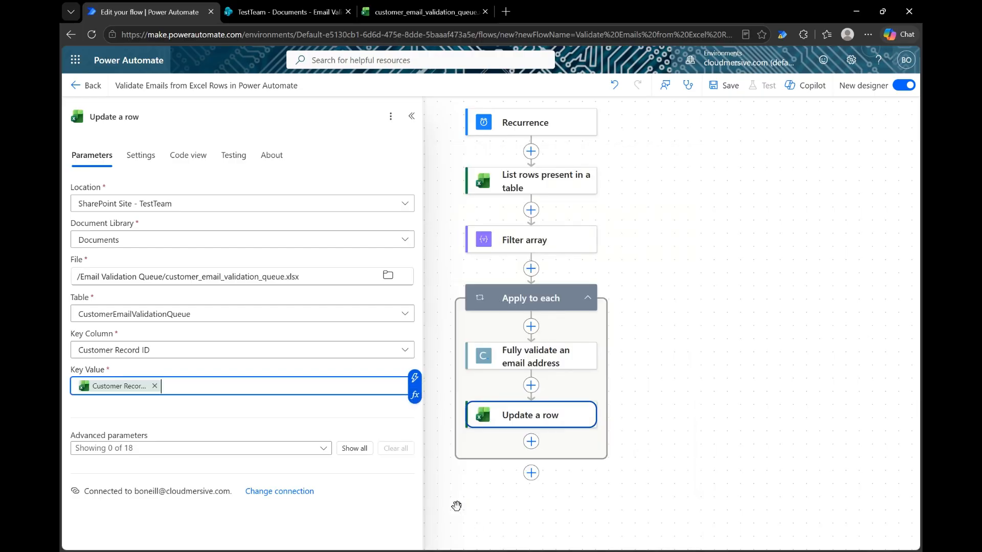
# - Show all advanced parameters of the Update a row action and set Validation Status to Reviewed
pyautogui.click(354, 448)
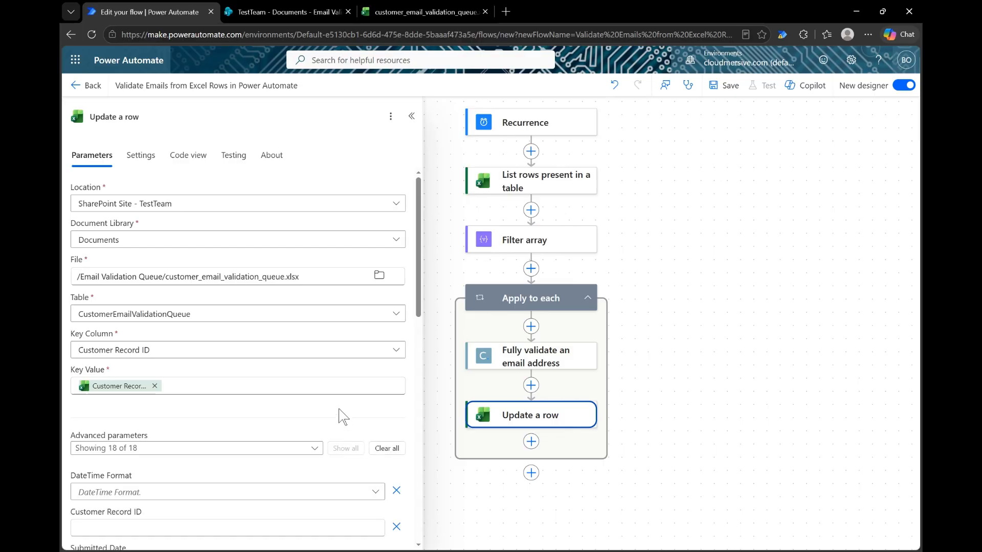
pyautogui.scroll(-5, 340, 415)
pyautogui.scroll(-3, 341, 416)
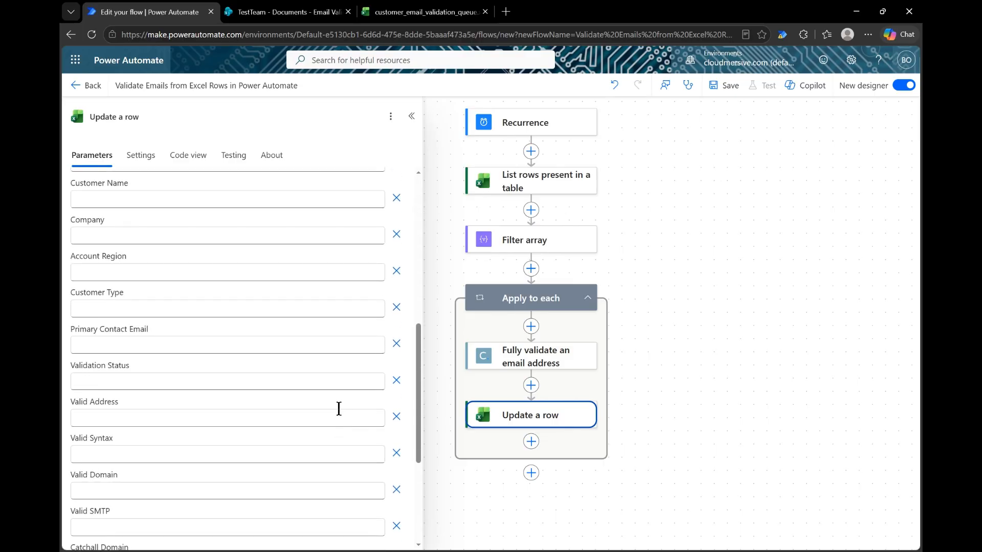
pyautogui.click(280, 381)
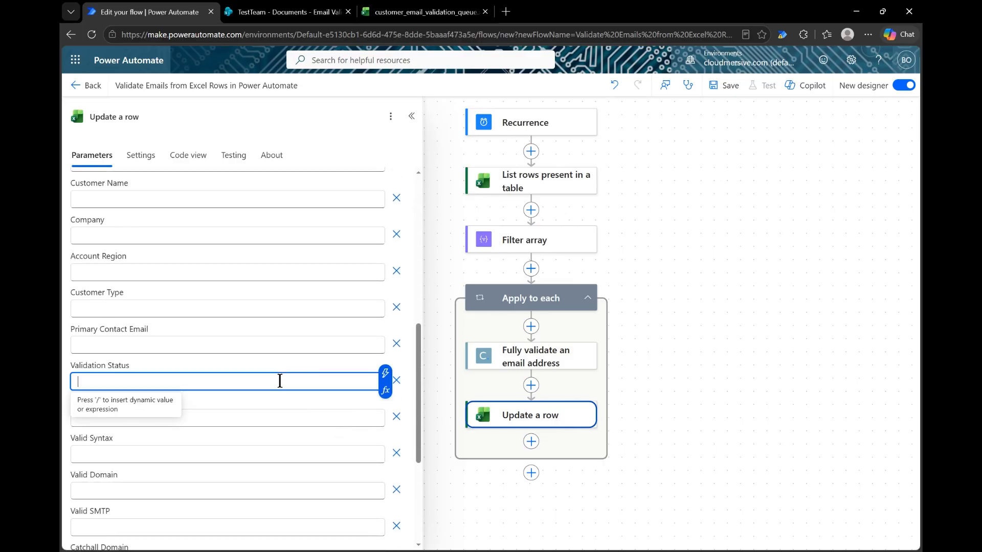
pyautogui.write('Reviewed')
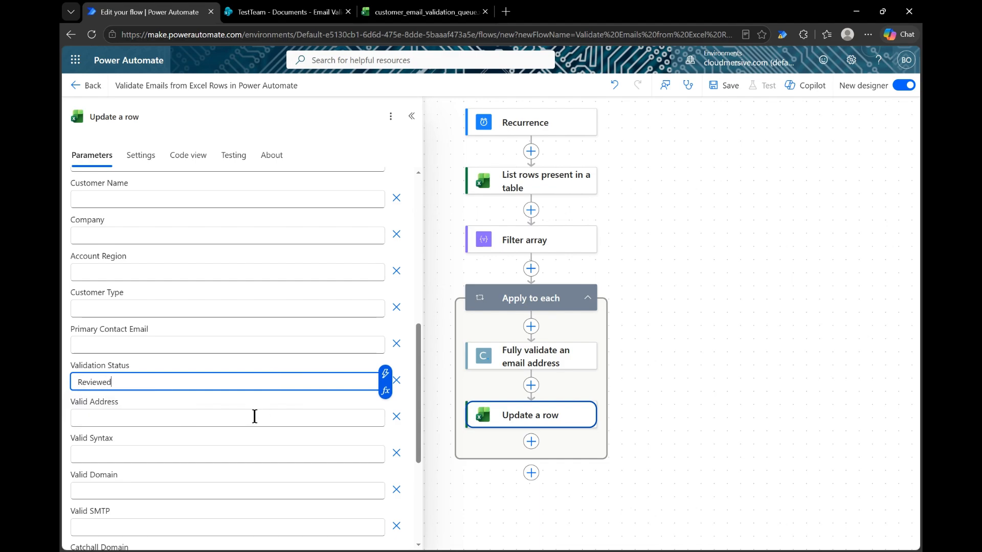
# - Map the matching email validation outputs to Valid Address, Valid Syntax, Valid Domain, Valid SMTP, Catchall Domain, Email Domain and Free Email Provider
pyautogui.click(254, 417)
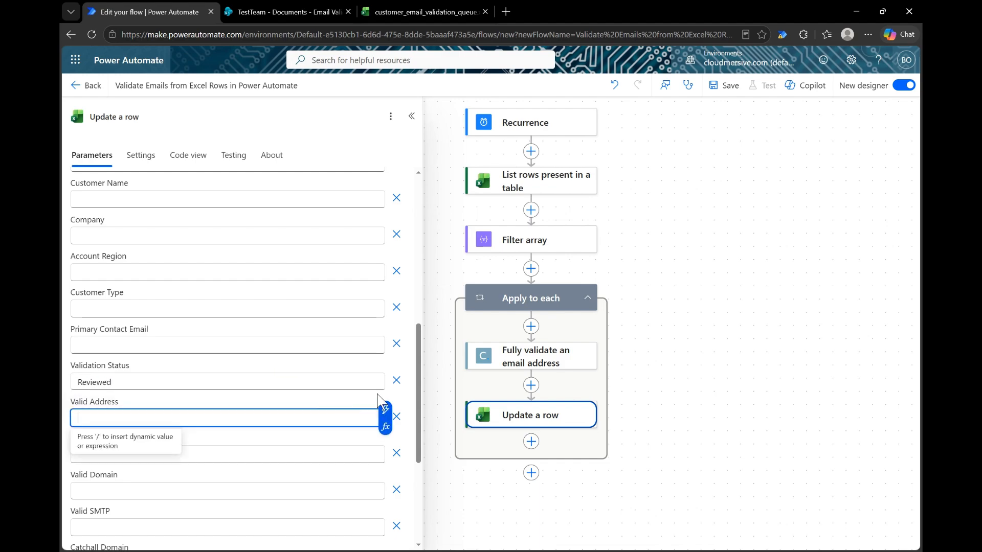
pyautogui.click(385, 409)
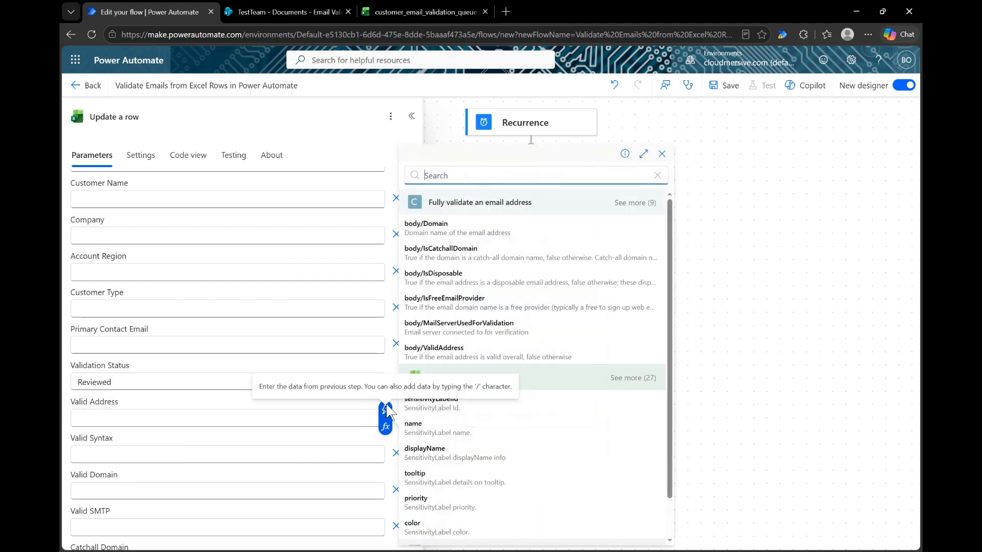
pyautogui.click(533, 353)
pyautogui.click(240, 454)
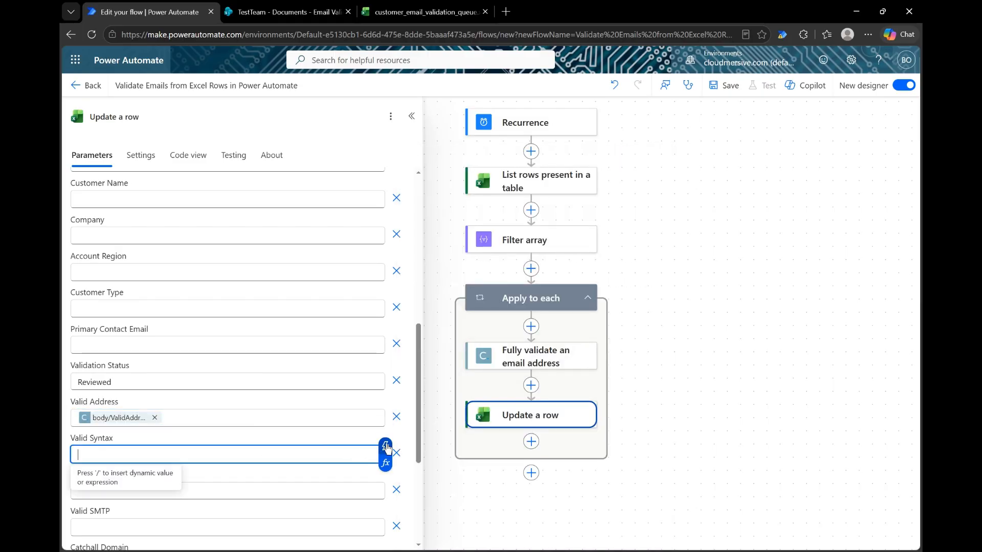
pyautogui.click(385, 445)
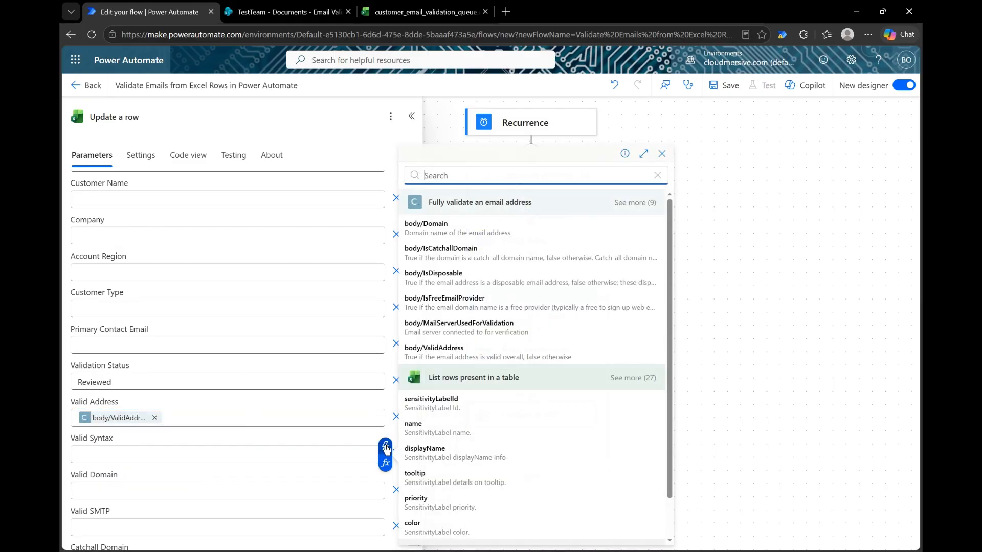
pyautogui.click(635, 203)
pyautogui.click(491, 431)
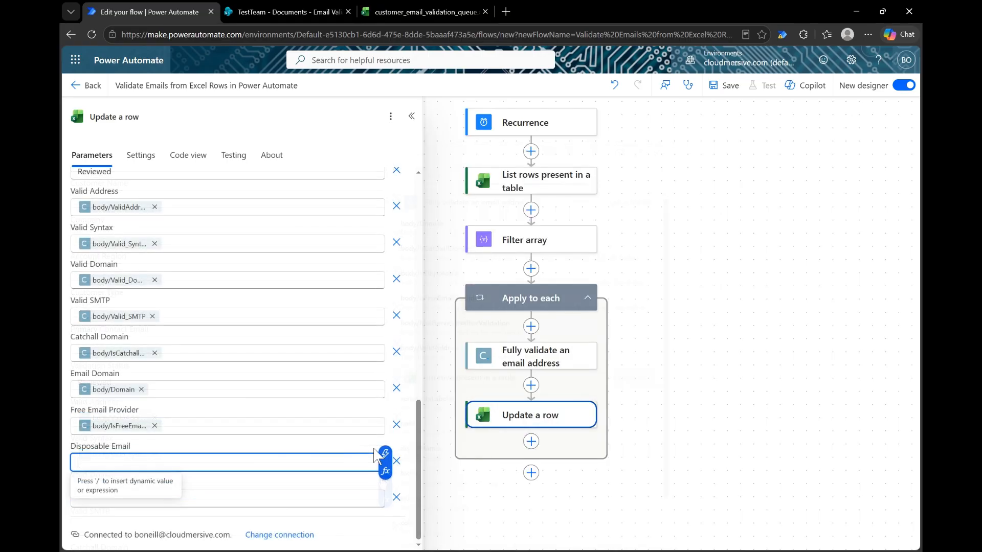
# - Fill Disposable Email with the body/IsDisposable output and set Validated At to the expression utcNow()
pyautogui.click(385, 453)
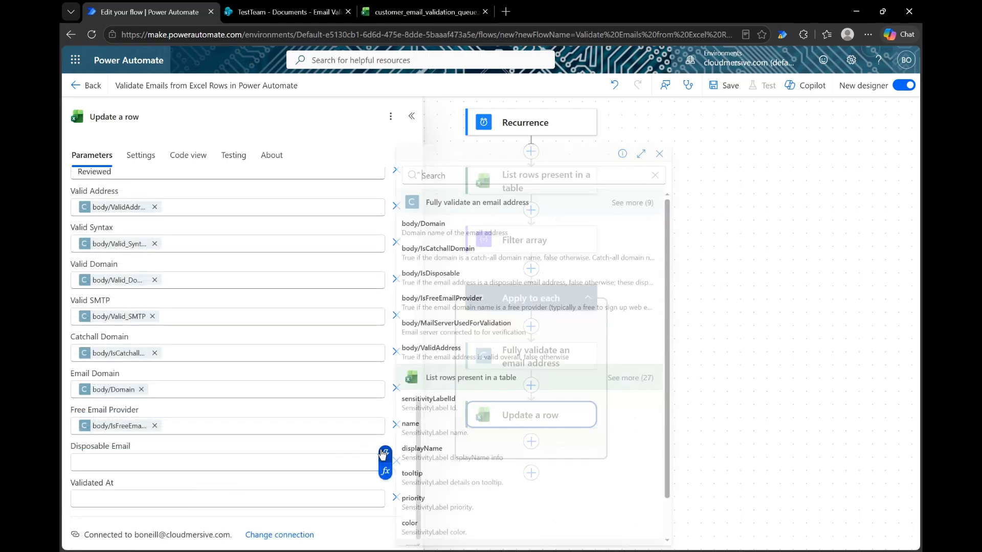
pyautogui.click(499, 284)
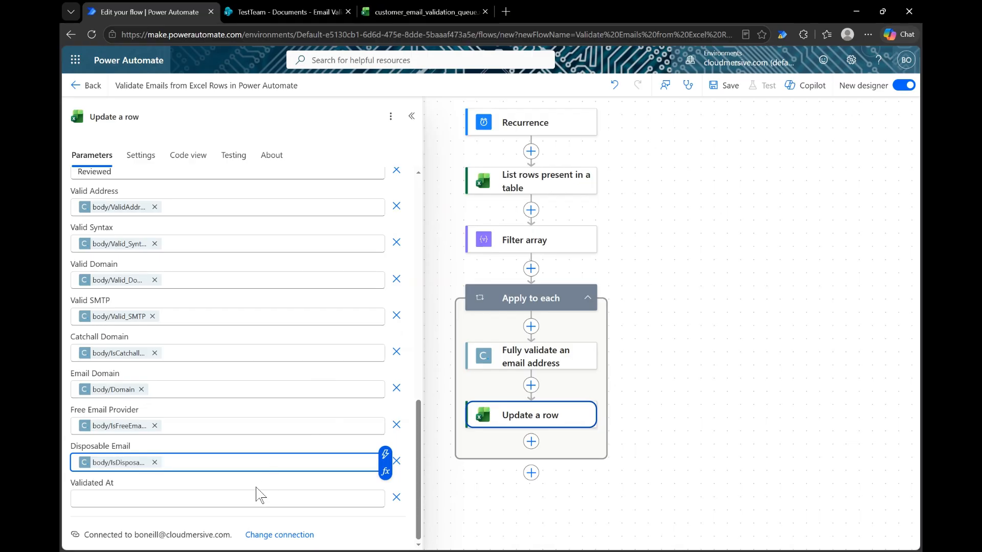
pyautogui.click(245, 499)
pyautogui.click(386, 508)
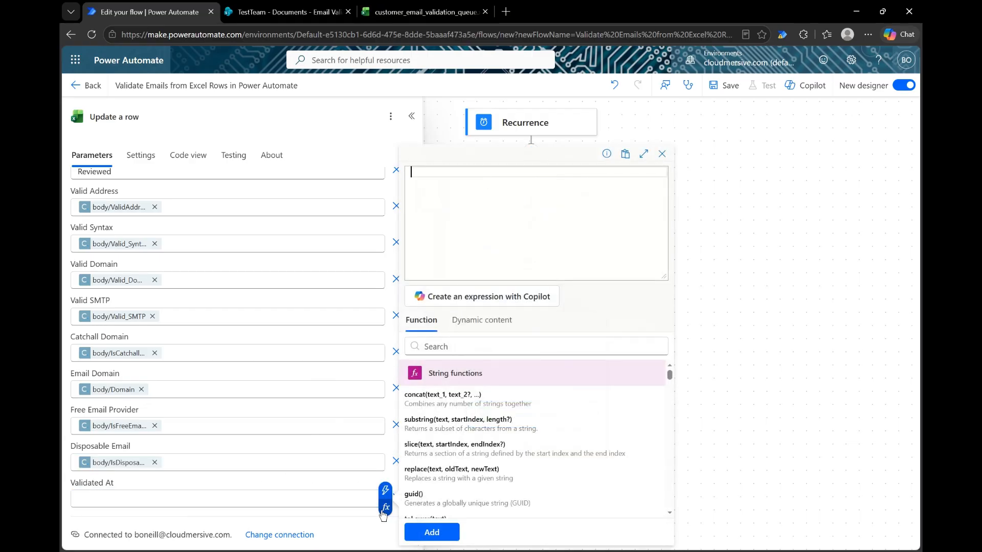
pyautogui.write('utc')
pyautogui.press('Tab')
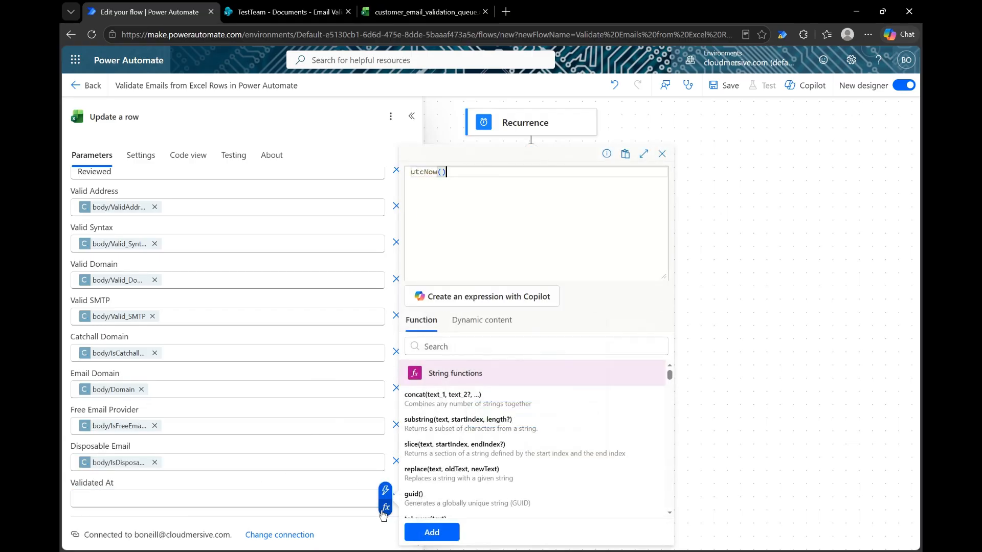
pyautogui.click(432, 532)
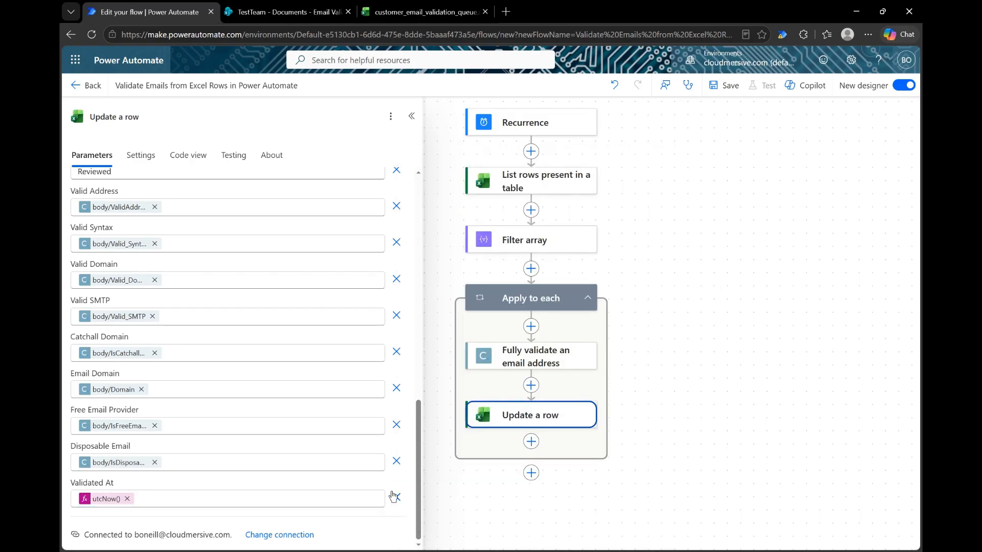
# - Save the completed flow and run a test of it
pyautogui.click(412, 116)
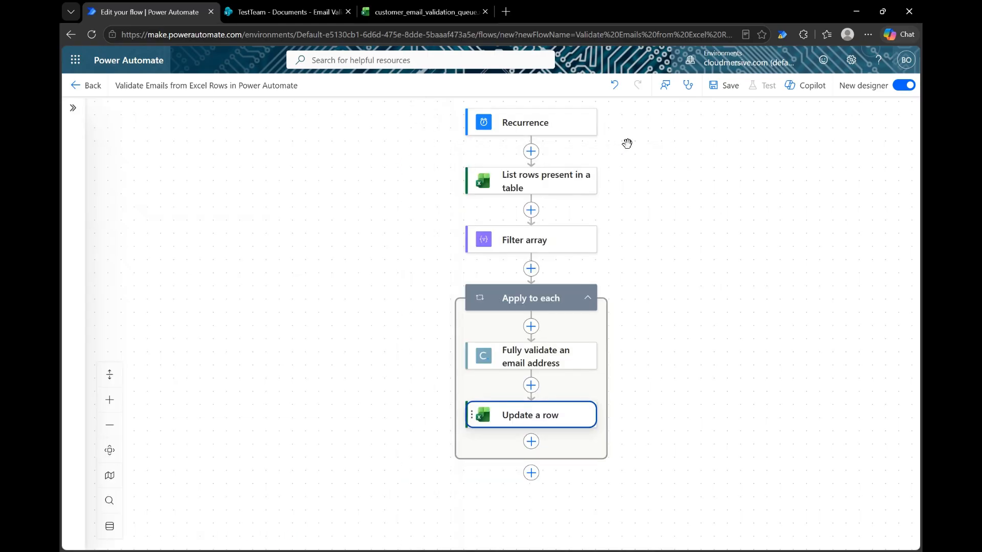
pyautogui.click(721, 87)
pyautogui.moveTo(677, 215); pyautogui.dragTo(652, 222)
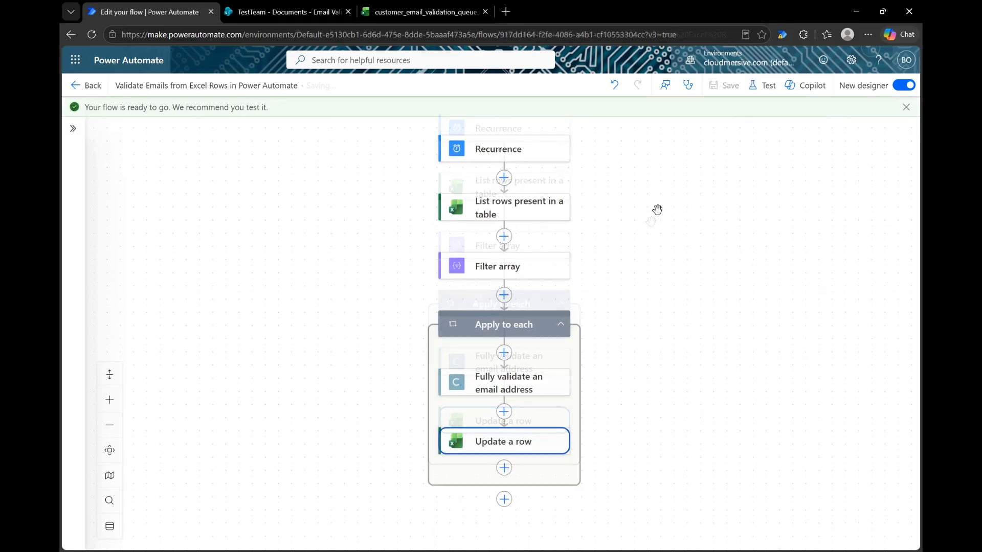
pyautogui.click(765, 86)
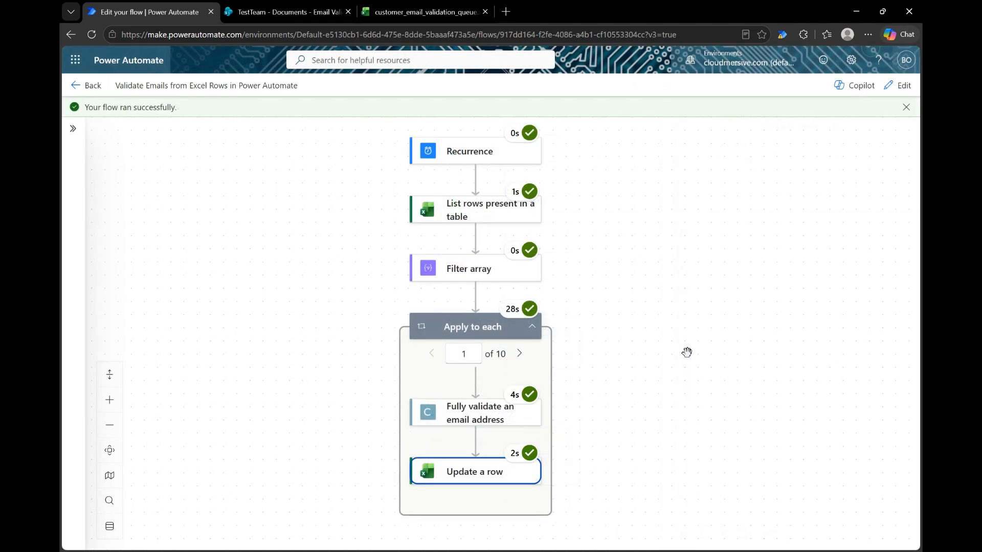
# - Switch to the customer_email_validation_queue workbook in Excel and check the Validation Status column of the updated rows
pyautogui.click(416, 7)
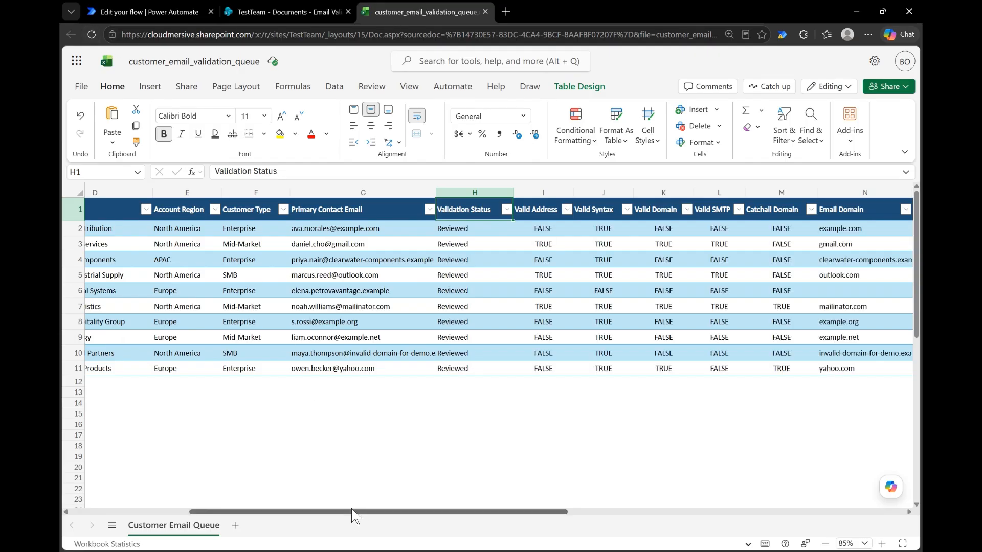
pyautogui.moveTo(343, 517); pyautogui.dragTo(473, 514)
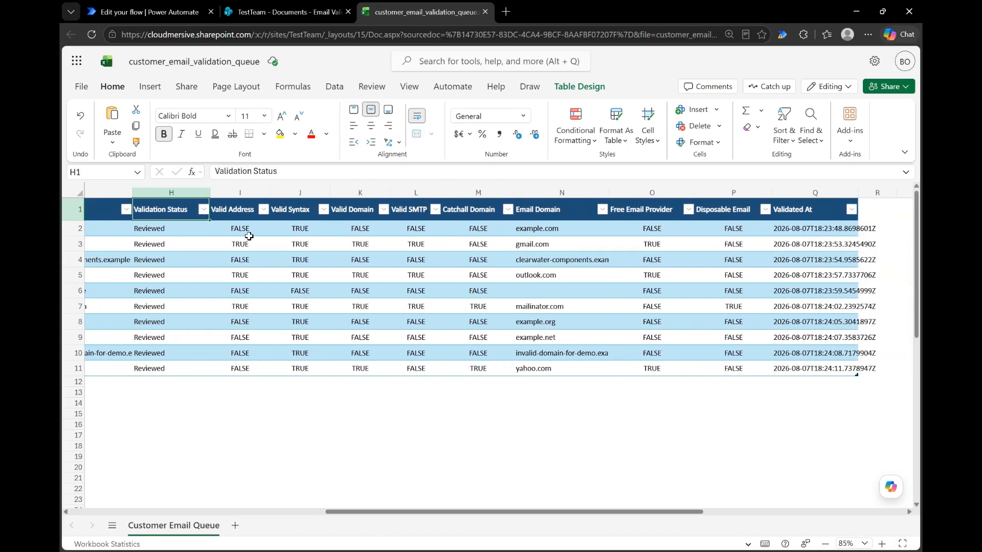
pyautogui.click(155, 228)
pyautogui.click(159, 257)
pyautogui.click(169, 308)
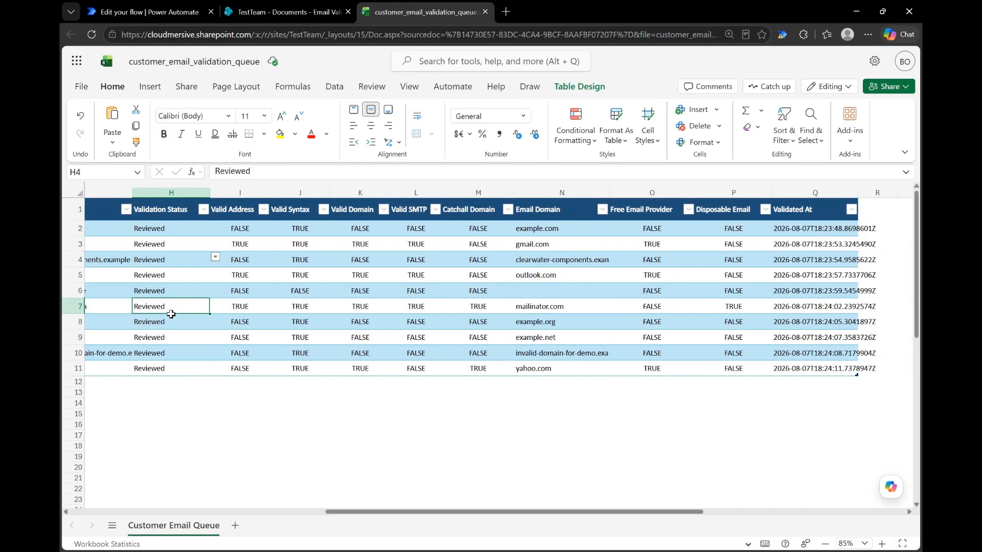
pyautogui.click(180, 337)
# - Review the validation result columns from Valid Address to Validated At, including the whole Valid Address column
pyautogui.click(231, 207)
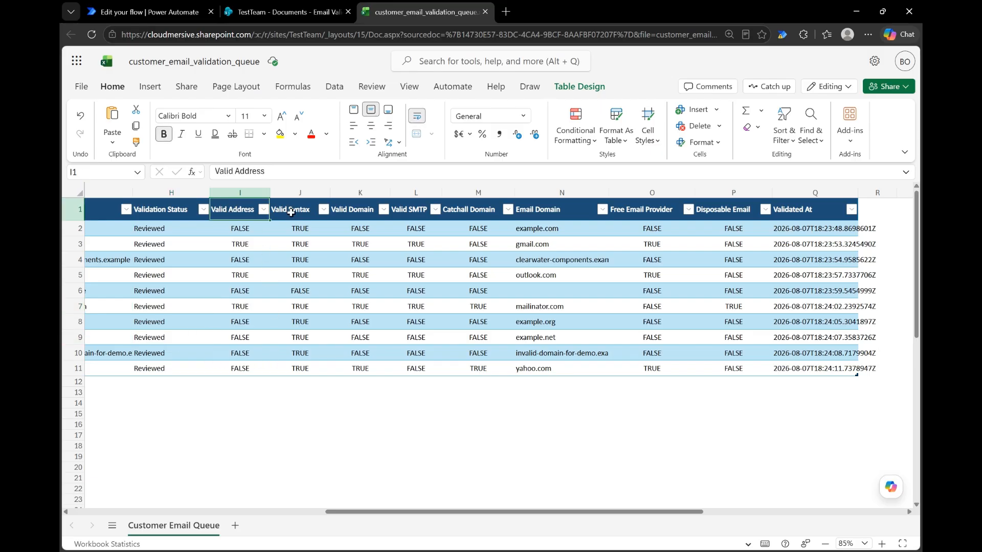
pyautogui.click(294, 210)
pyautogui.click(348, 211)
pyautogui.click(408, 212)
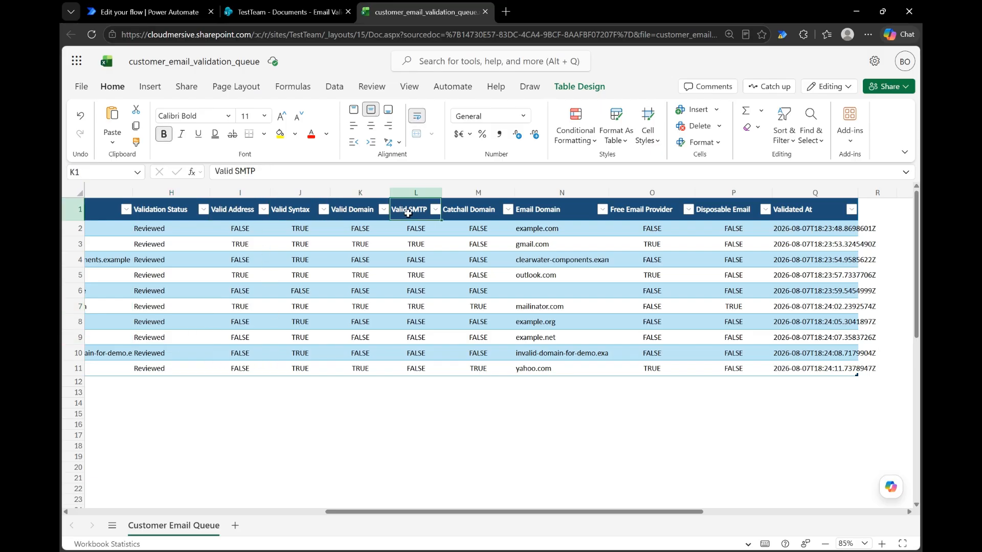
pyautogui.click(464, 213)
pyautogui.click(498, 402)
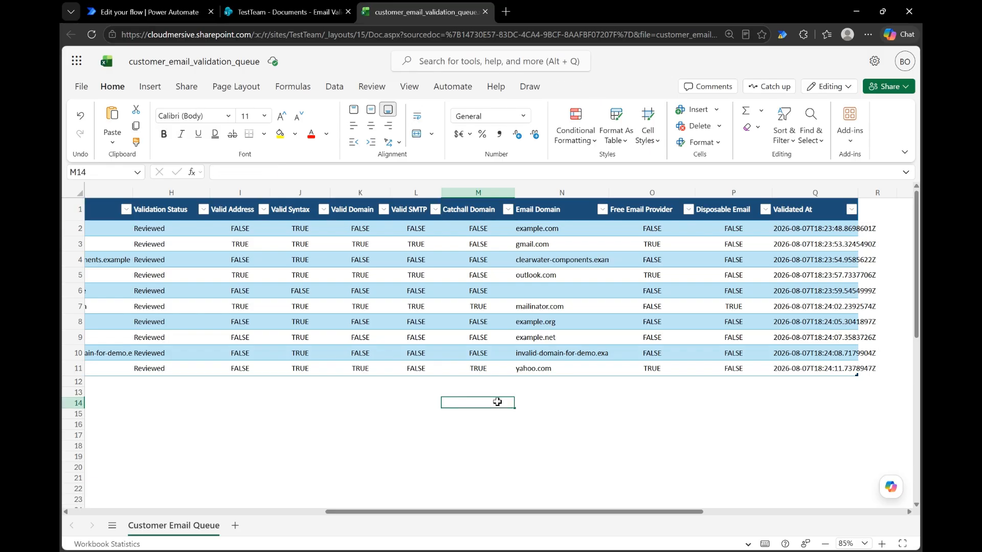
pyautogui.click(640, 209)
pyautogui.click(578, 210)
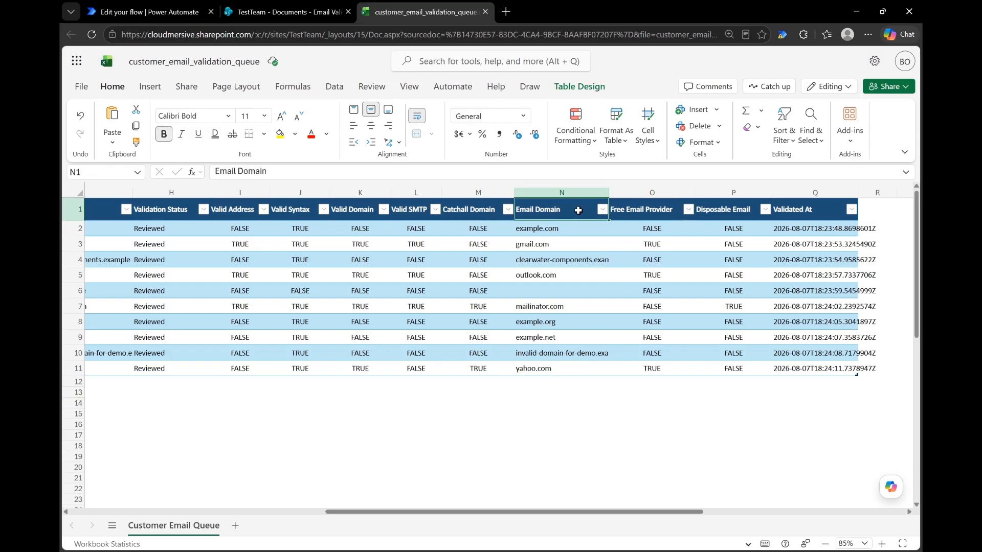
pyautogui.click(724, 218)
pyautogui.click(800, 211)
pyautogui.click(722, 403)
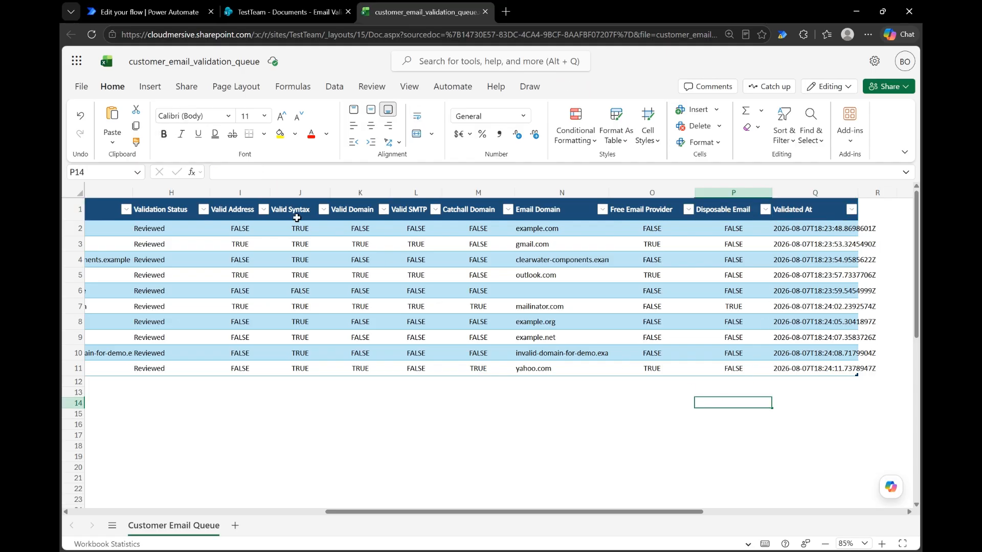
pyautogui.click(245, 191)
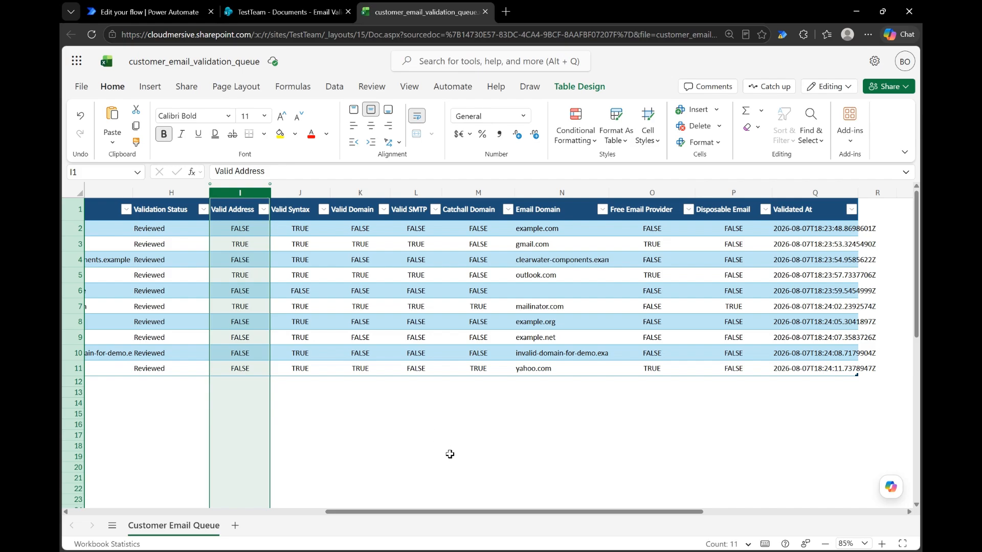